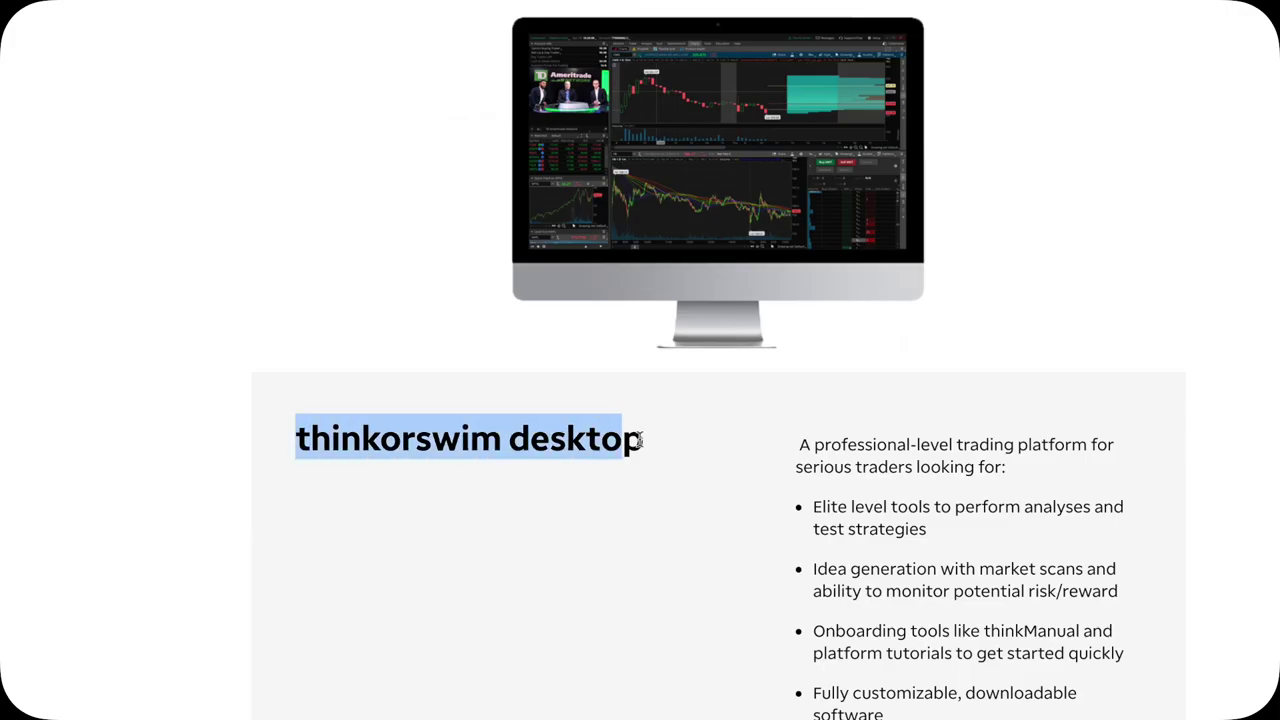
Step: Drag-select the thinkorswim desktop heading with its bullet list, and the Ticker Tape backtesting article title
{"action": "mouse_move", "coordinate": [301, 420]}
{"action": "left_mouse_down"}
{"action": "mouse_move", "coordinate": [745, 448]}
{"action": "mouse_move", "coordinate": [1041, 700]}
{"action": "mouse_move", "coordinate": [1085, 714]}
{"action": "left_mouse_up"}
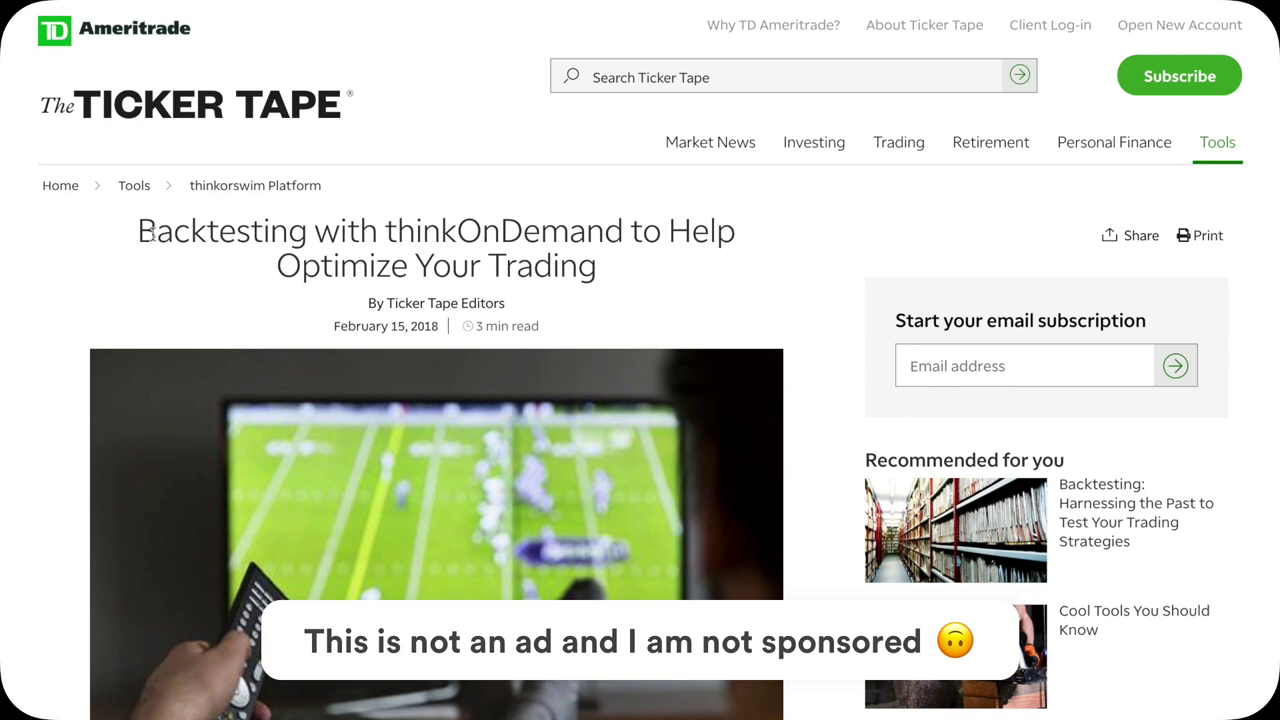
{"action": "left_click_drag", "start_coordinate": [137, 230], "coordinate": [618, 276]}
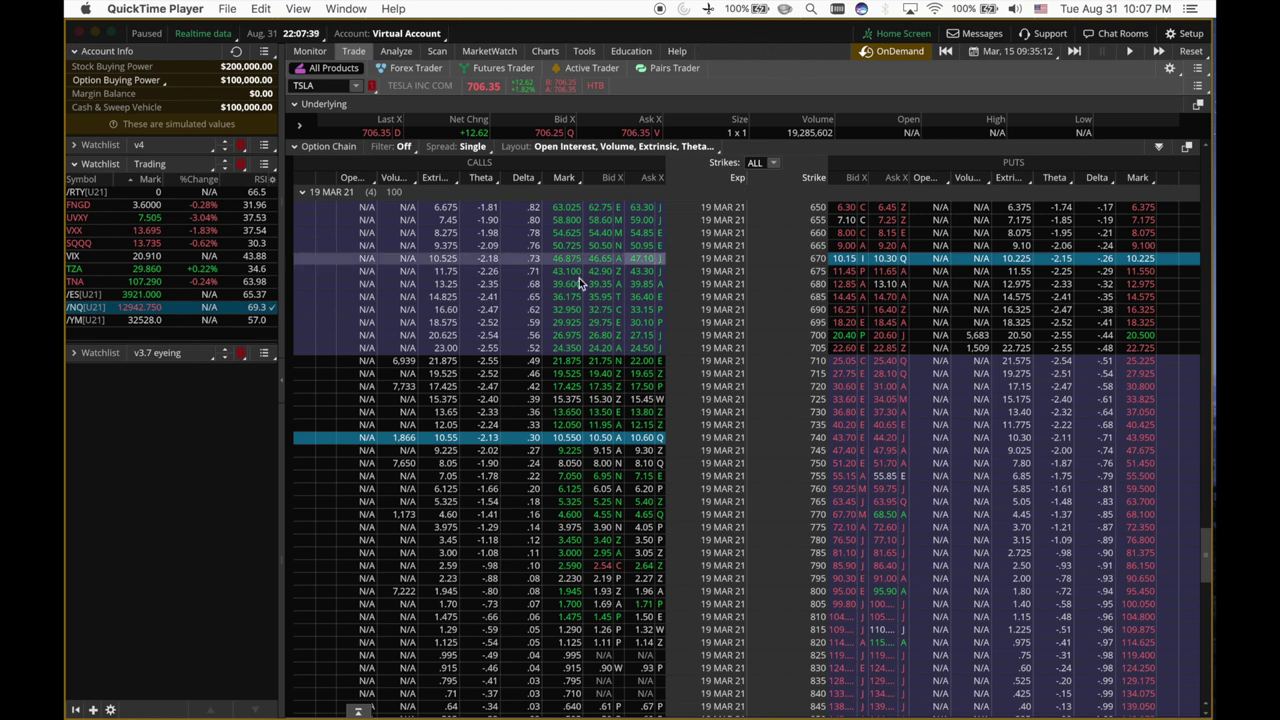
Step: Buy 100 TSLA shares at market in the virtual account
{"action": "left_click", "coordinate": [314, 52]}
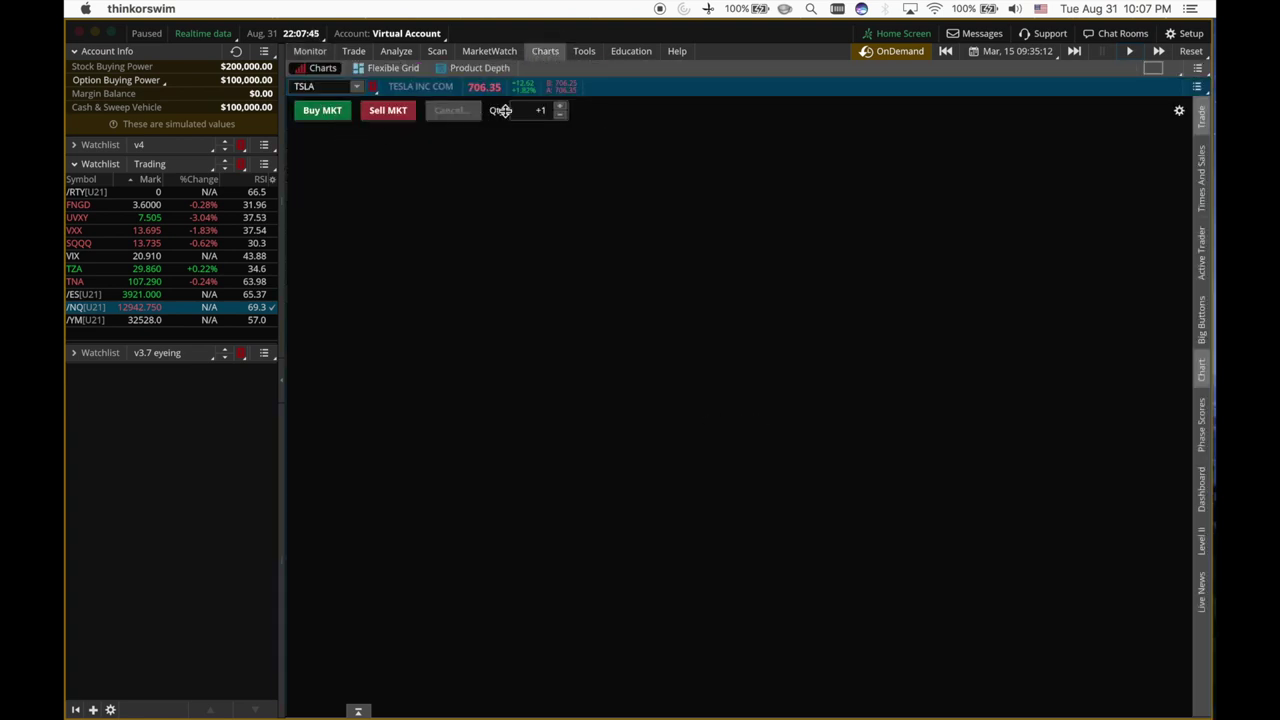
{"action": "type", "text": "00"}
{"action": "key", "text": "Return"}
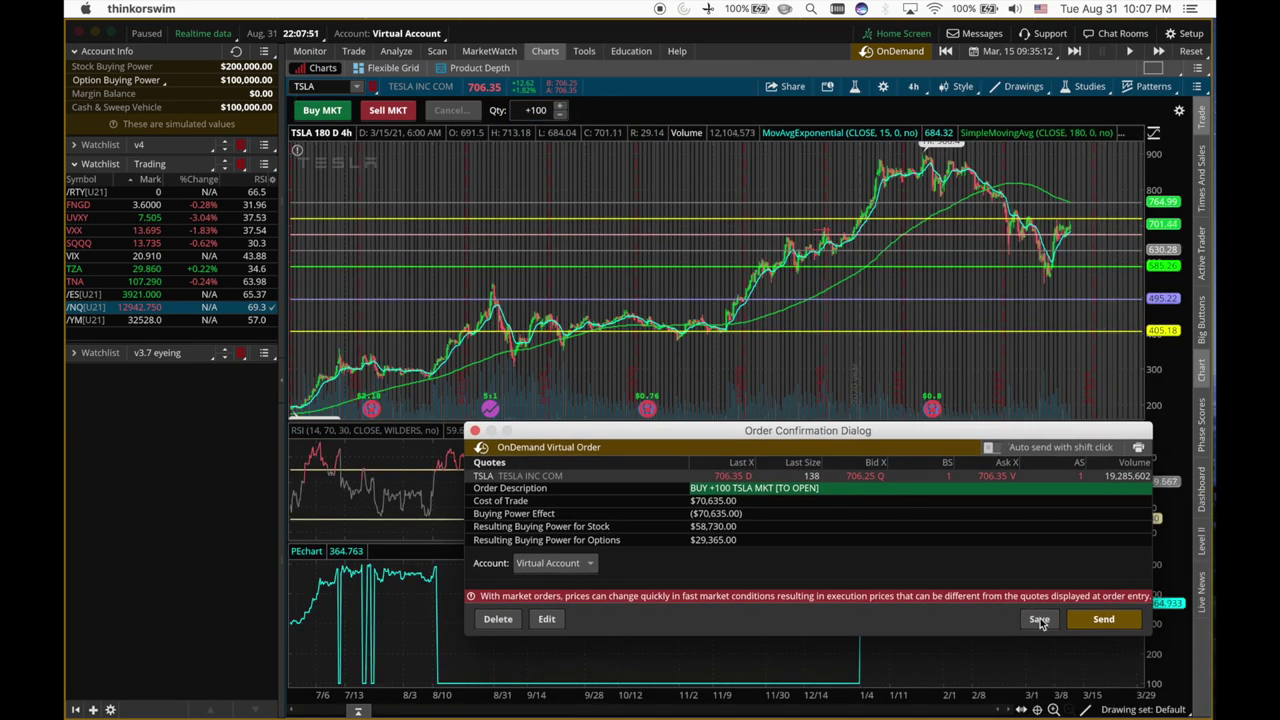
{"action": "left_click", "coordinate": [1118, 621]}
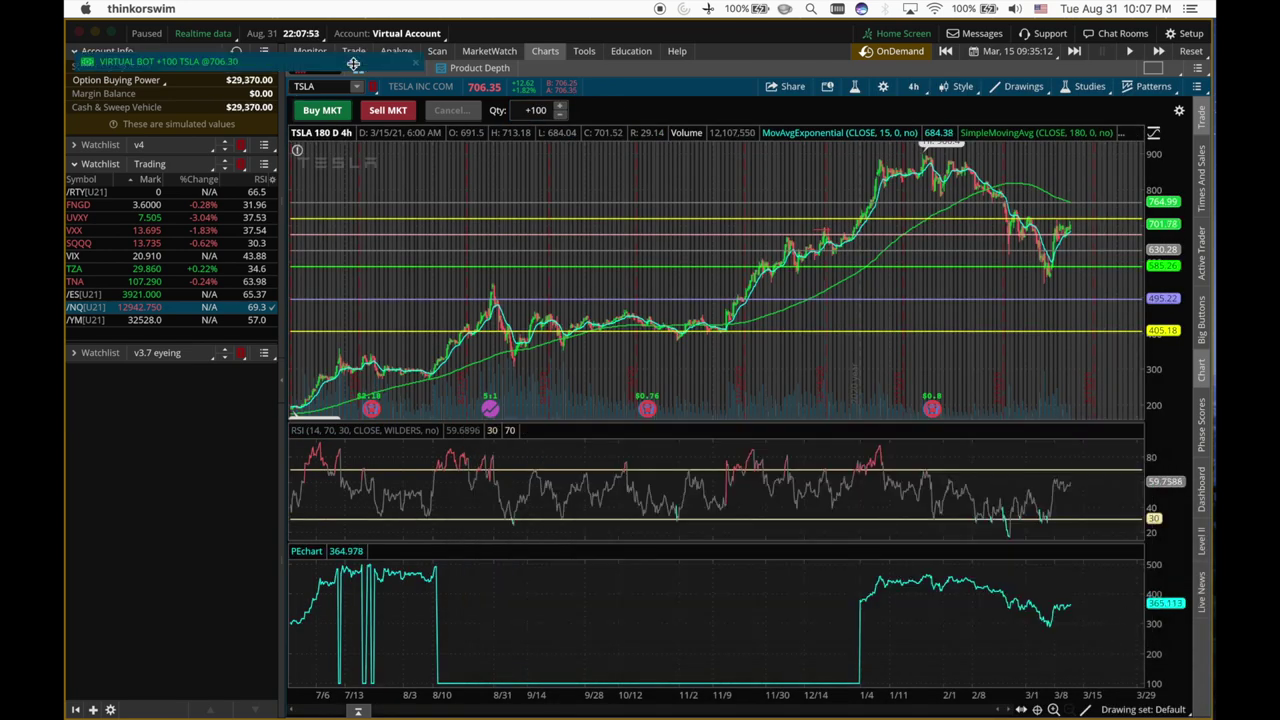
Step: Check the new TSLA stock position, then go back to the TSLA 19 Mar 21 option chain
{"action": "left_click", "coordinate": [310, 51]}
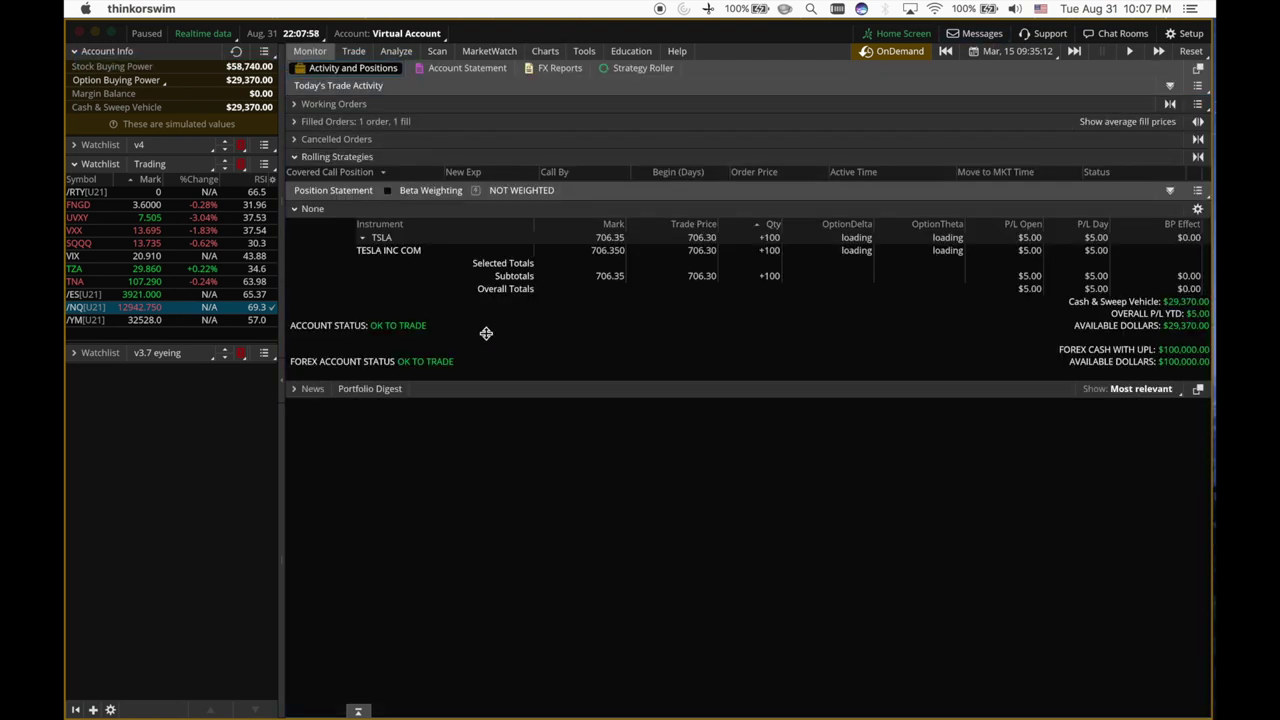
{"action": "left_click", "coordinate": [355, 51]}
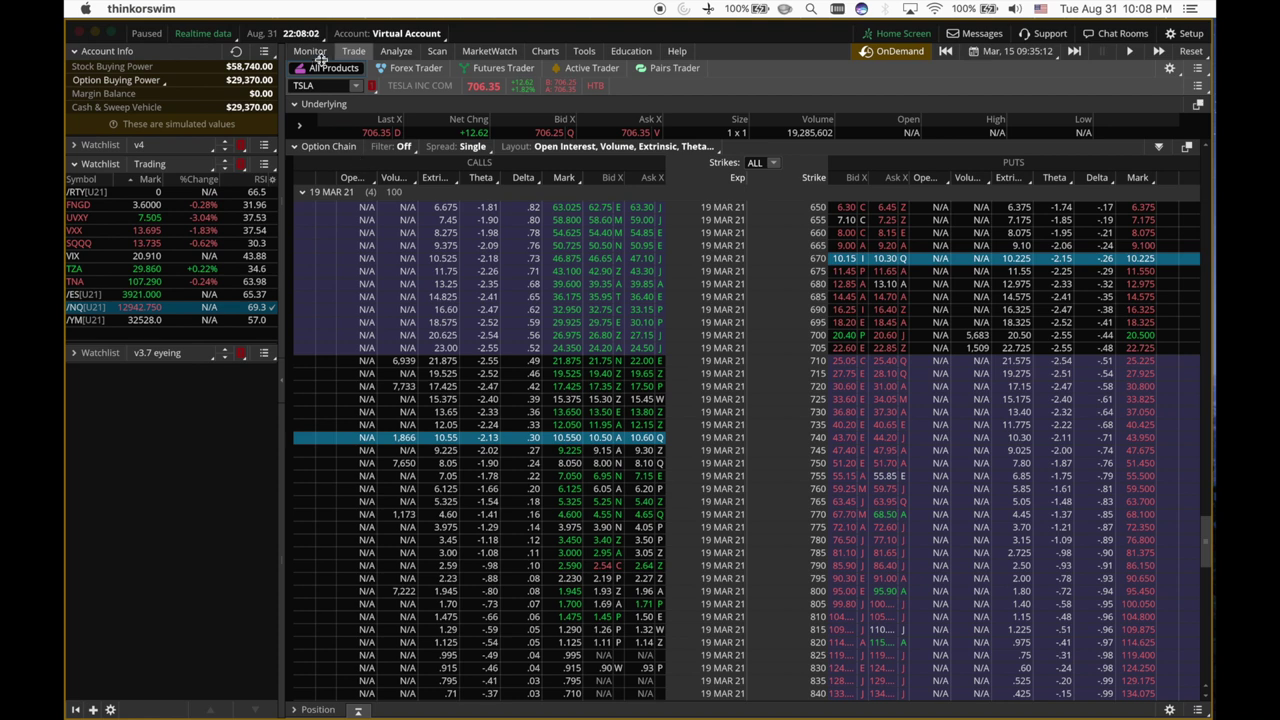
{"action": "left_click", "coordinate": [310, 51]}
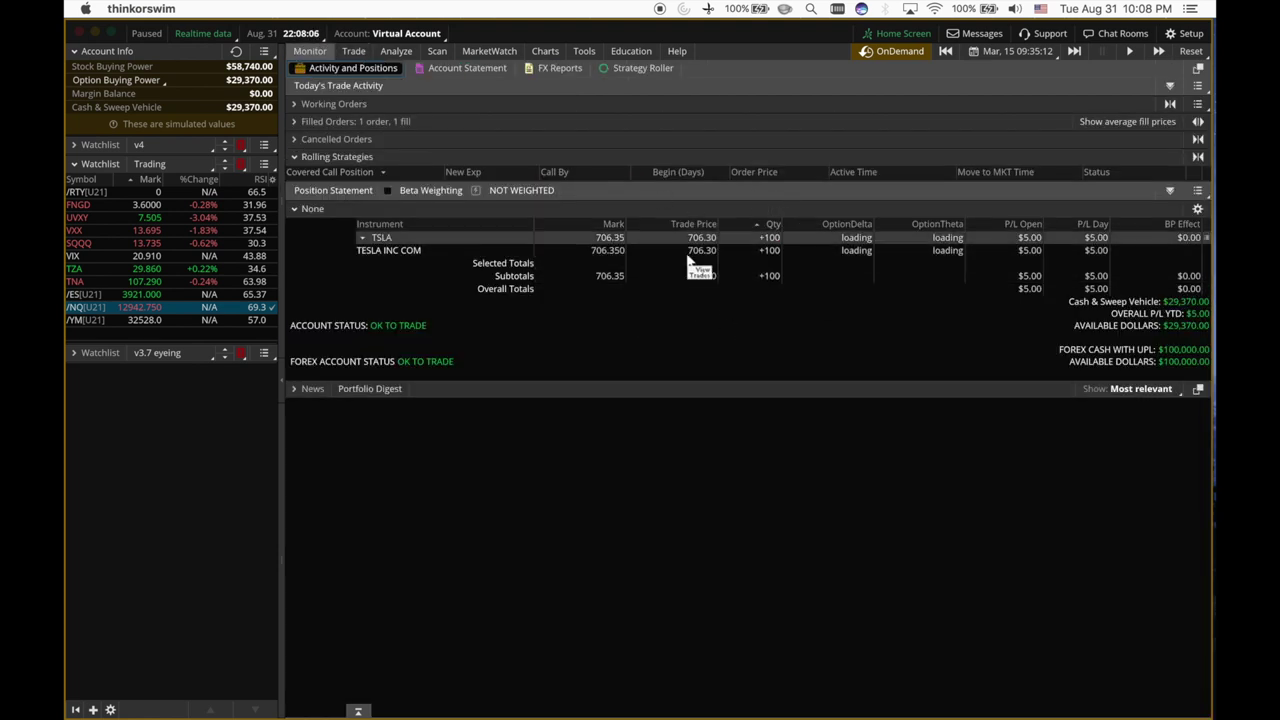
{"action": "left_click", "coordinate": [354, 51]}
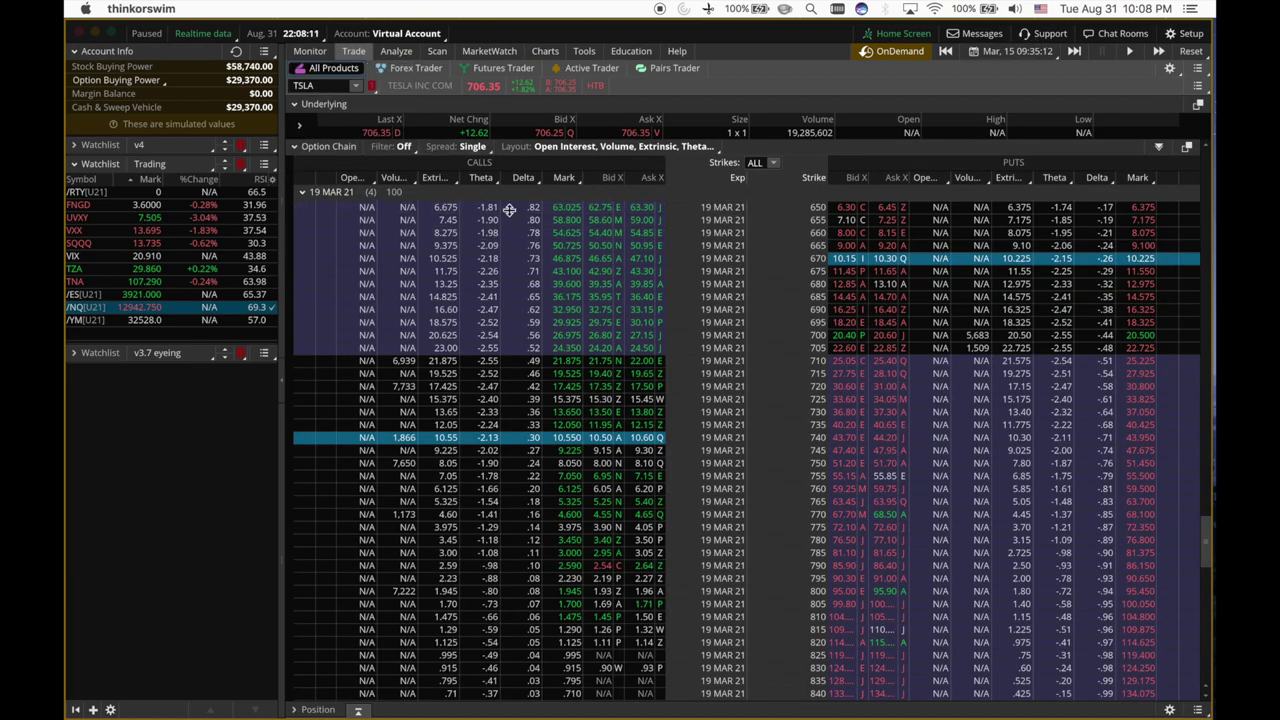
{"action": "left_click", "coordinate": [1017, 51]}
{"action": "left_click", "coordinate": [828, 75]}
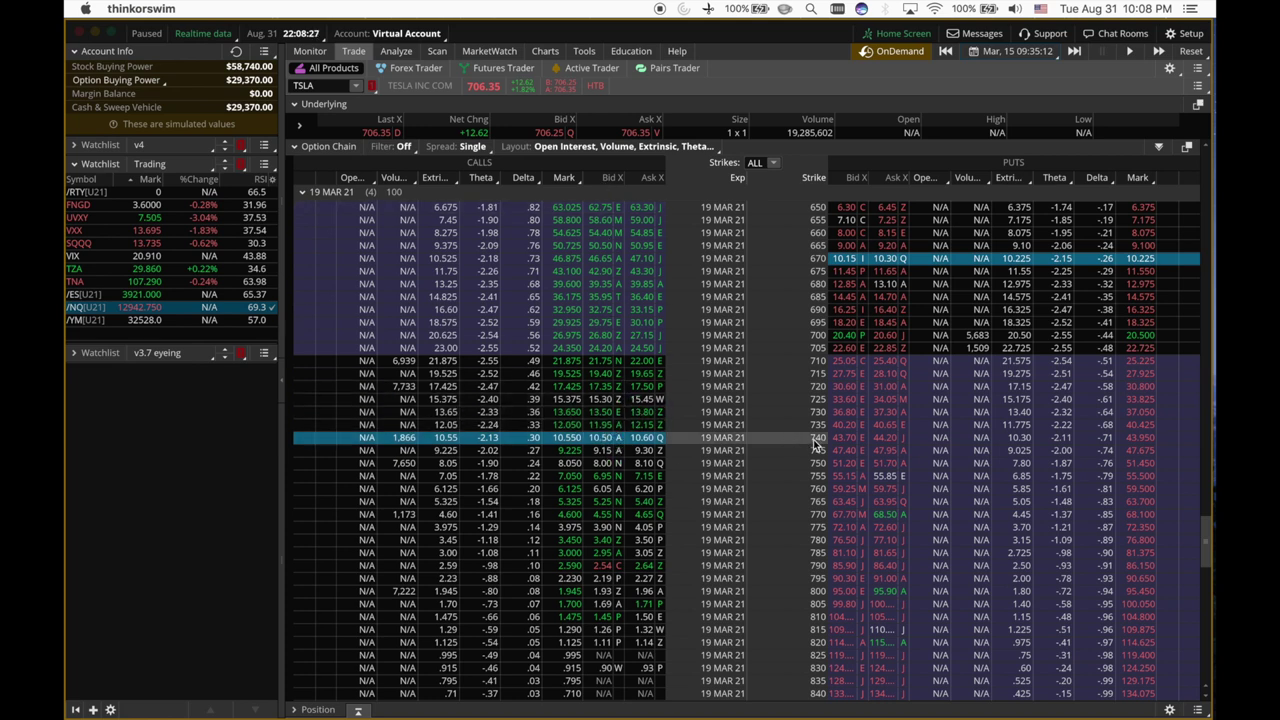
Step: Sell one TSLA 19 Mar 21 740 call from its 10.50 bid and check the covered-call positions
{"action": "left_click", "coordinate": [607, 439]}
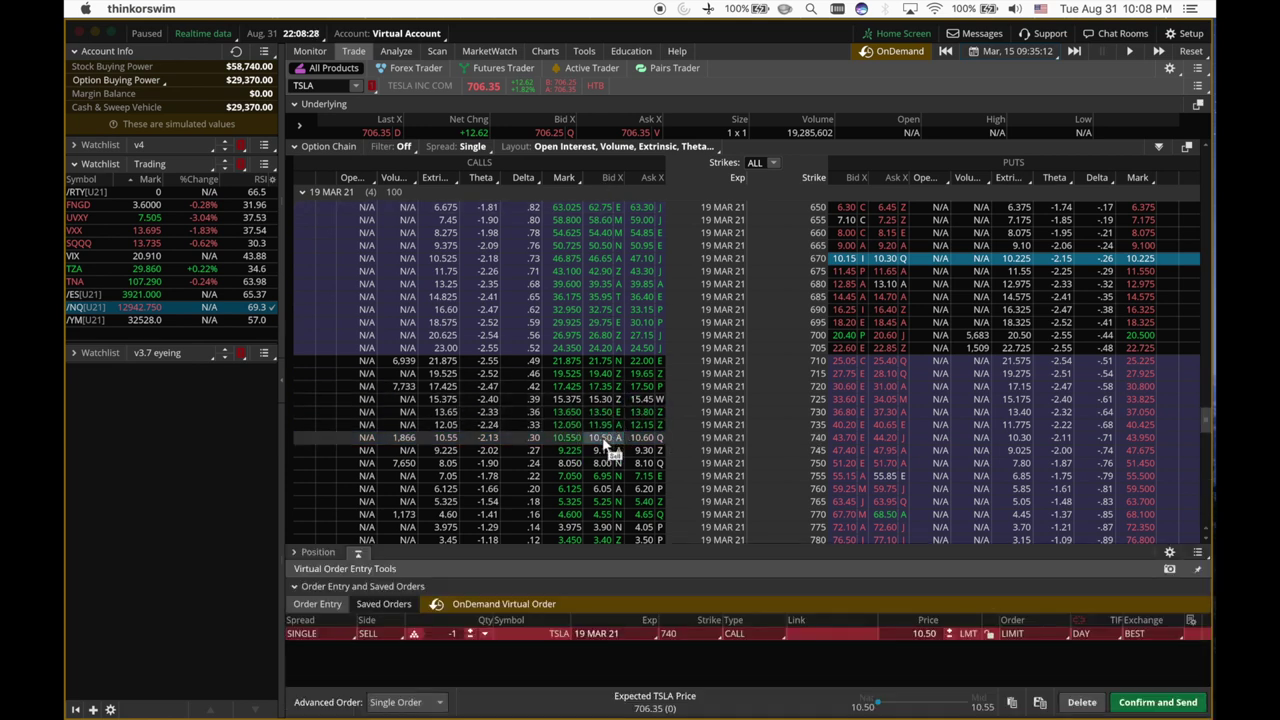
{"action": "scroll", "coordinate": [817, 369], "scroll_direction": "down", "scroll_amount": 3}
{"action": "left_click_drag", "start_coordinate": [875, 446], "coordinate": [918, 606]}
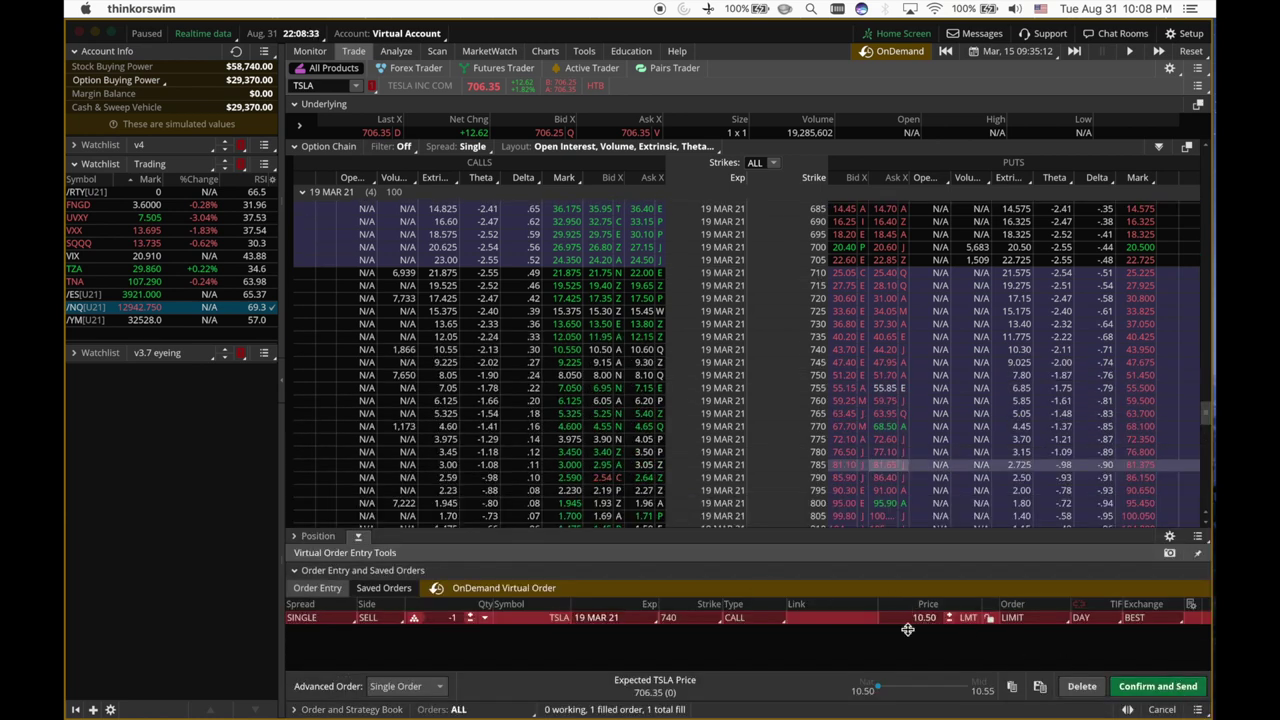
{"action": "left_click", "coordinate": [1165, 686]}
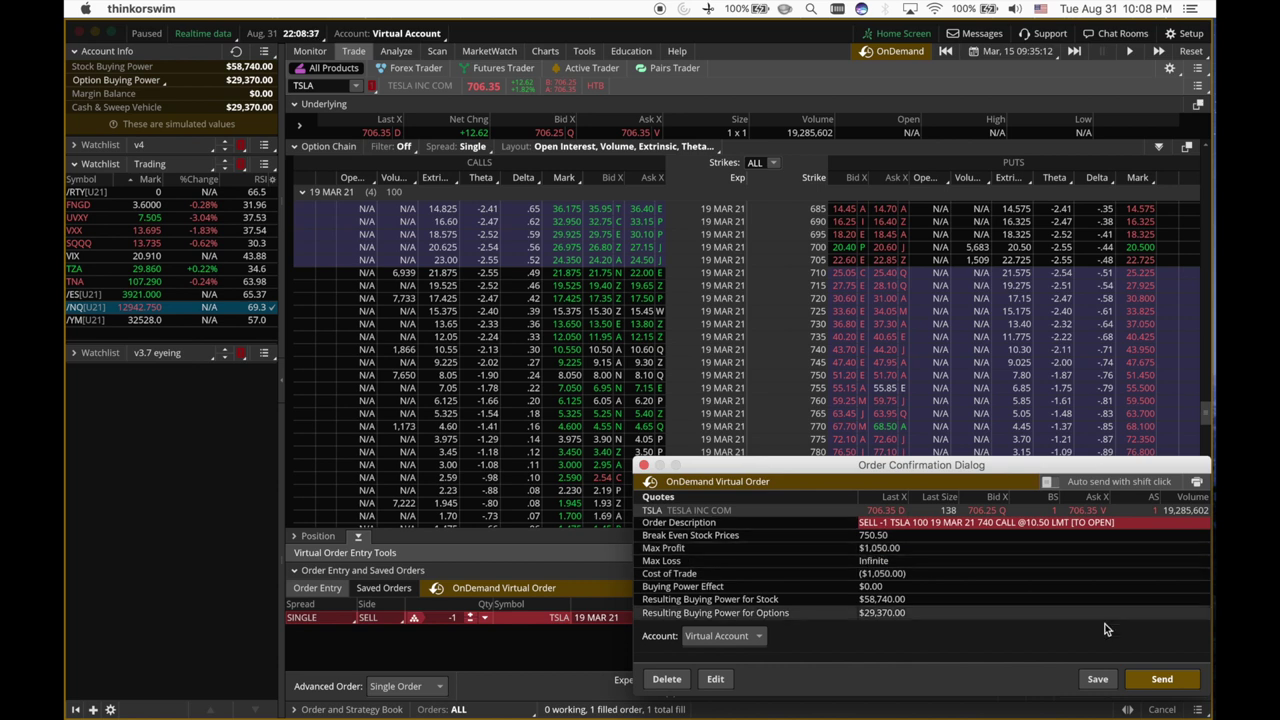
{"action": "left_click", "coordinate": [1162, 679]}
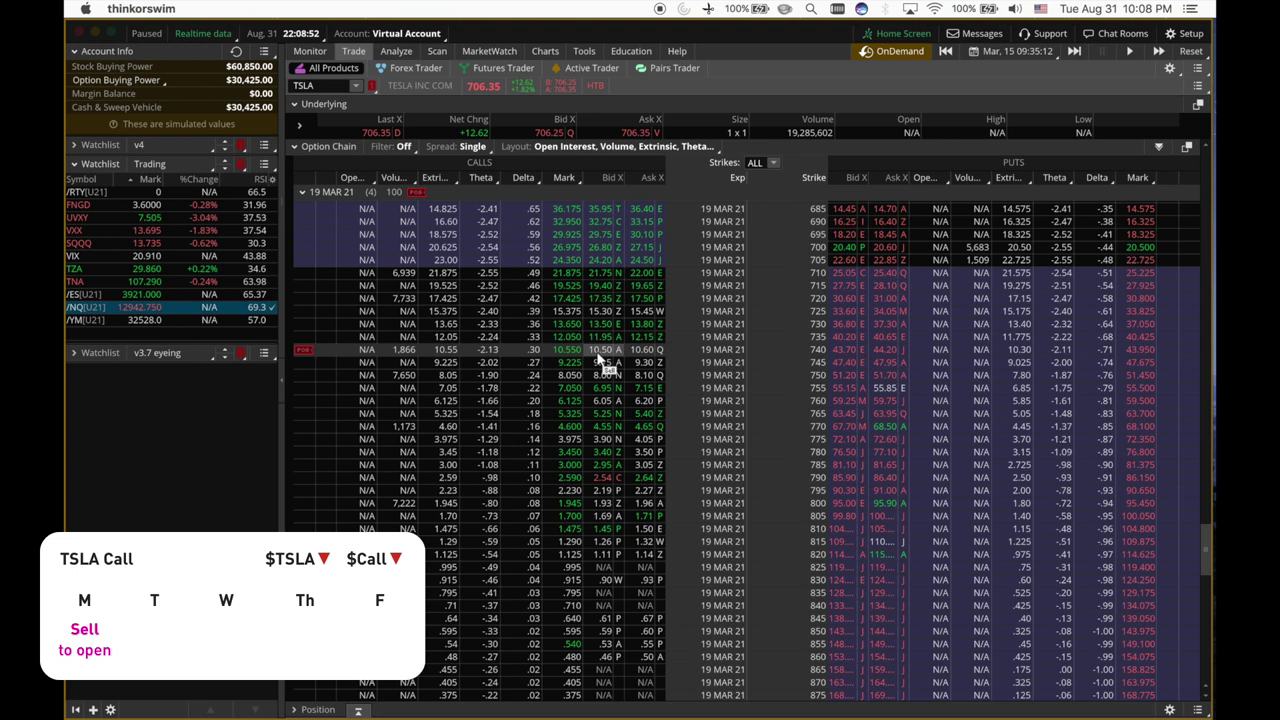
{"action": "left_click", "coordinate": [318, 51]}
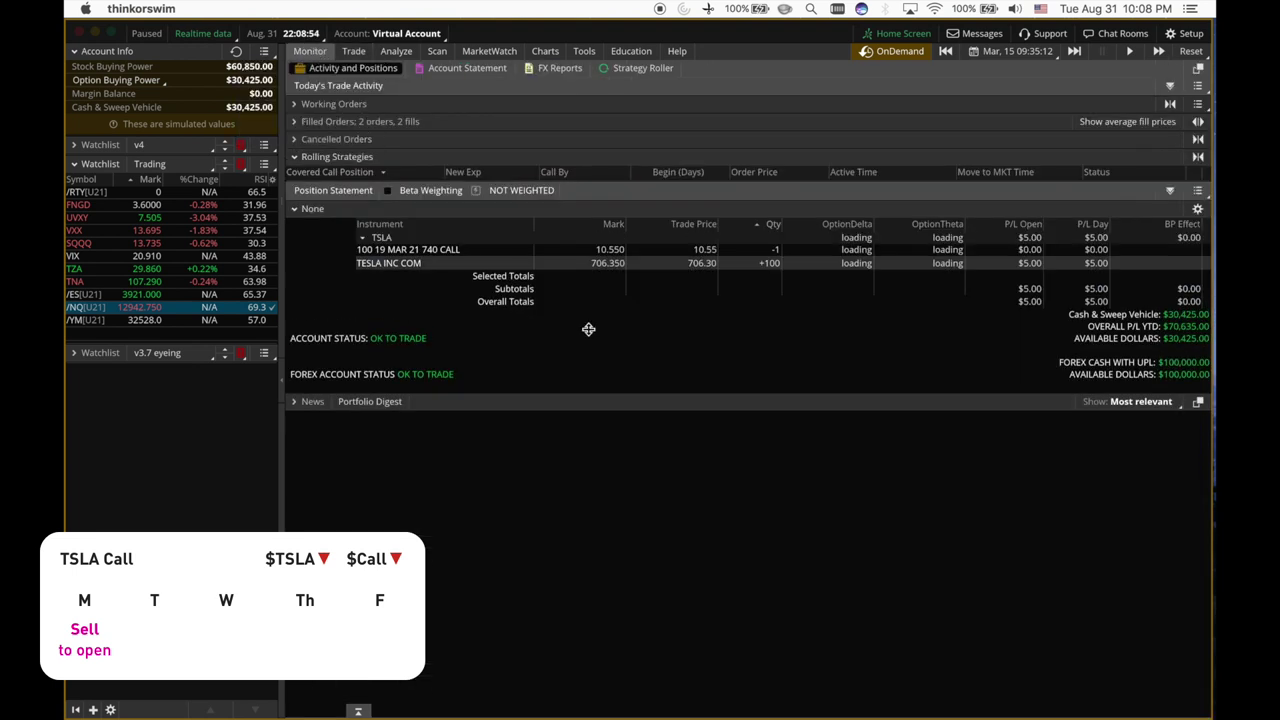
Step: Review the 740 call trade, then move the OnDemand date to 17 March 2021
{"action": "left_click", "coordinate": [776, 251]}
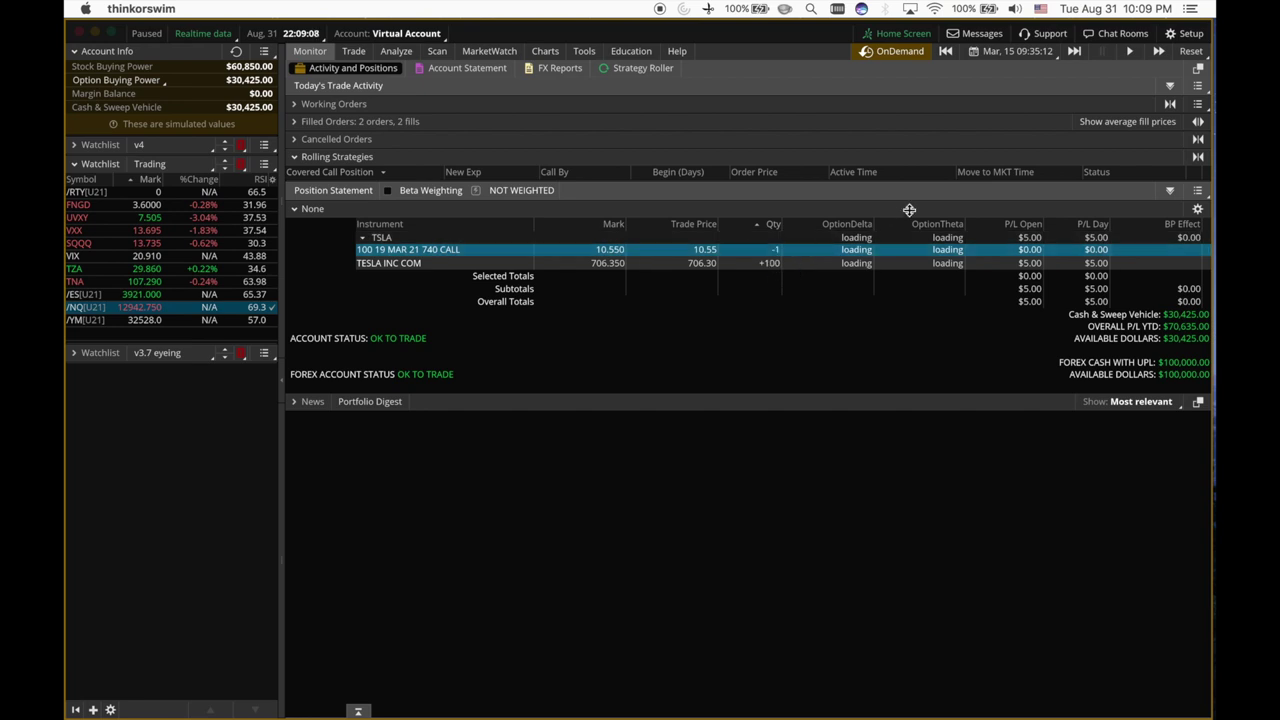
{"action": "left_click", "coordinate": [1034, 51]}
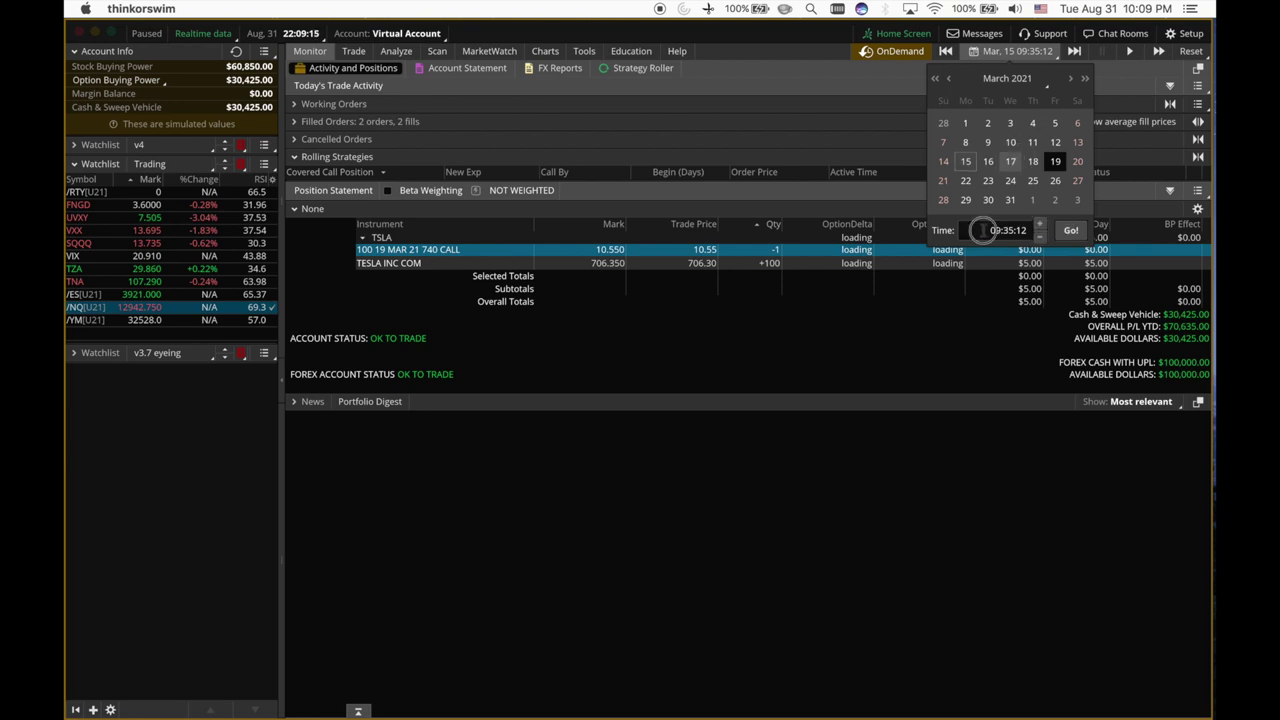
{"action": "left_click", "coordinate": [1070, 231]}
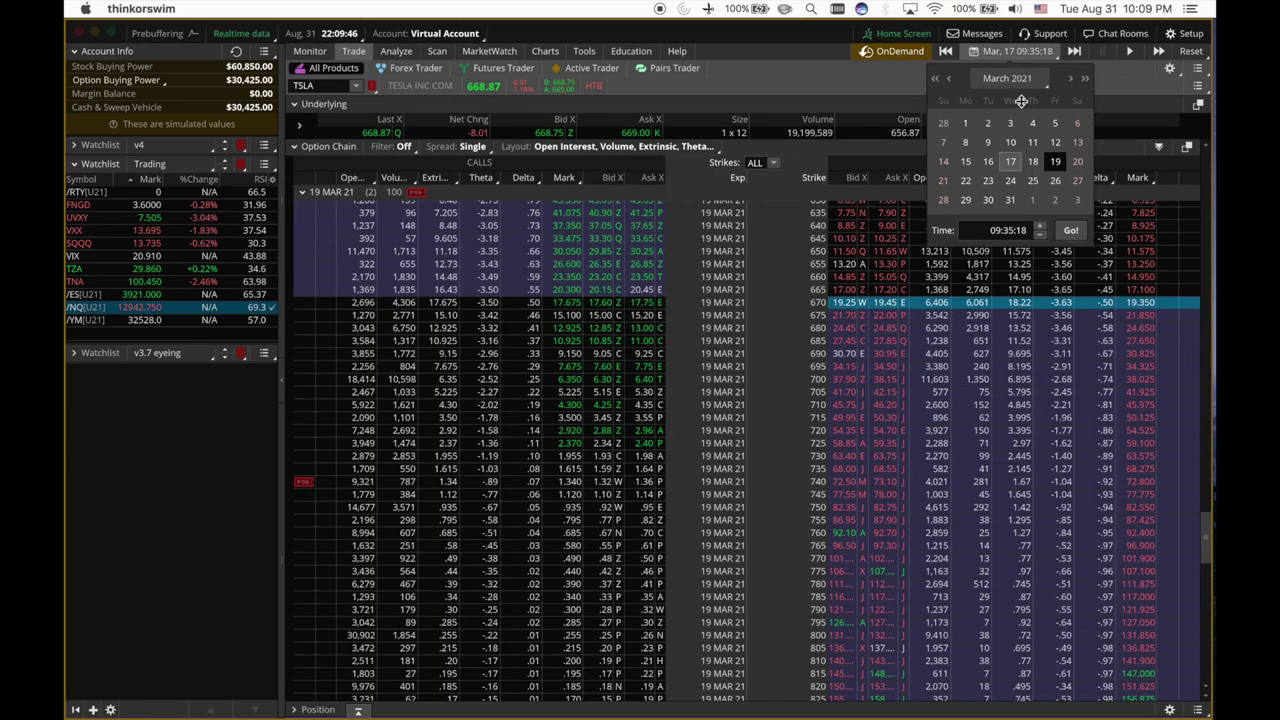
{"action": "left_click", "coordinate": [1008, 231]}
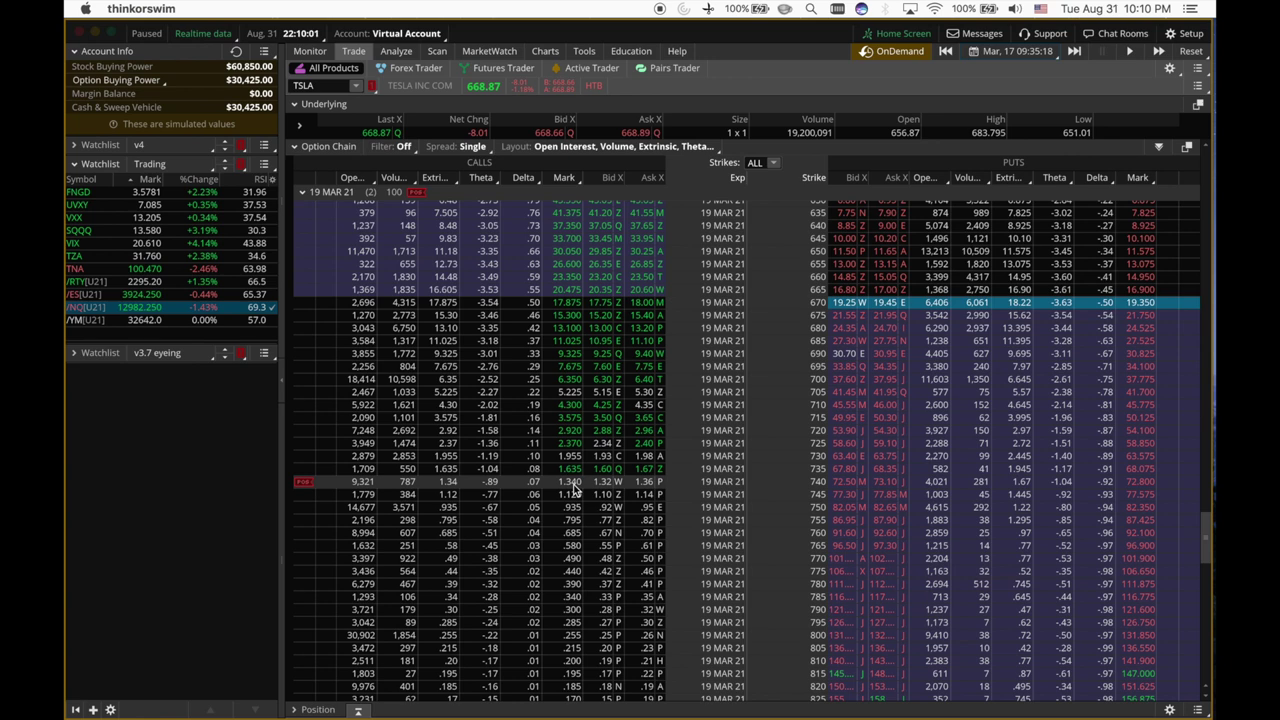
Step: Review the 100 TSLA shares and the short 740 call, now up $921, in Positions
{"action": "left_click", "coordinate": [313, 52]}
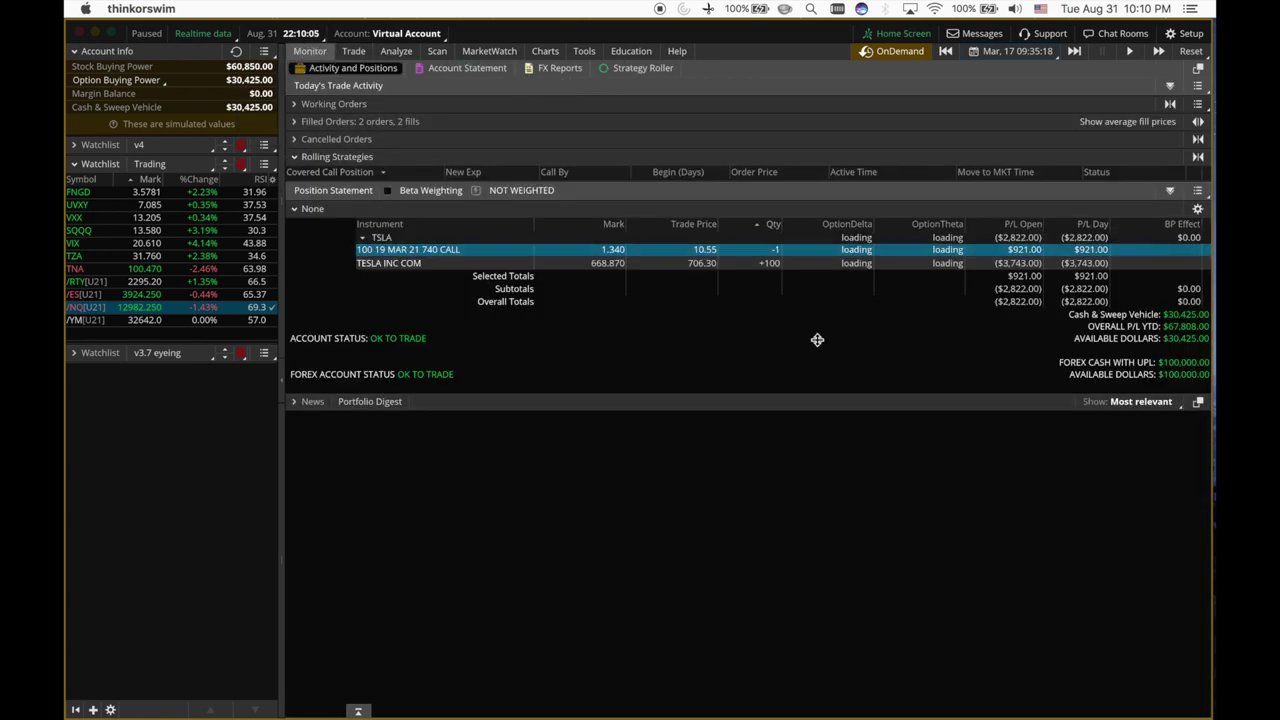
{"action": "left_click", "coordinate": [423, 264]}
{"action": "mouse_move", "coordinate": [770, 263]}
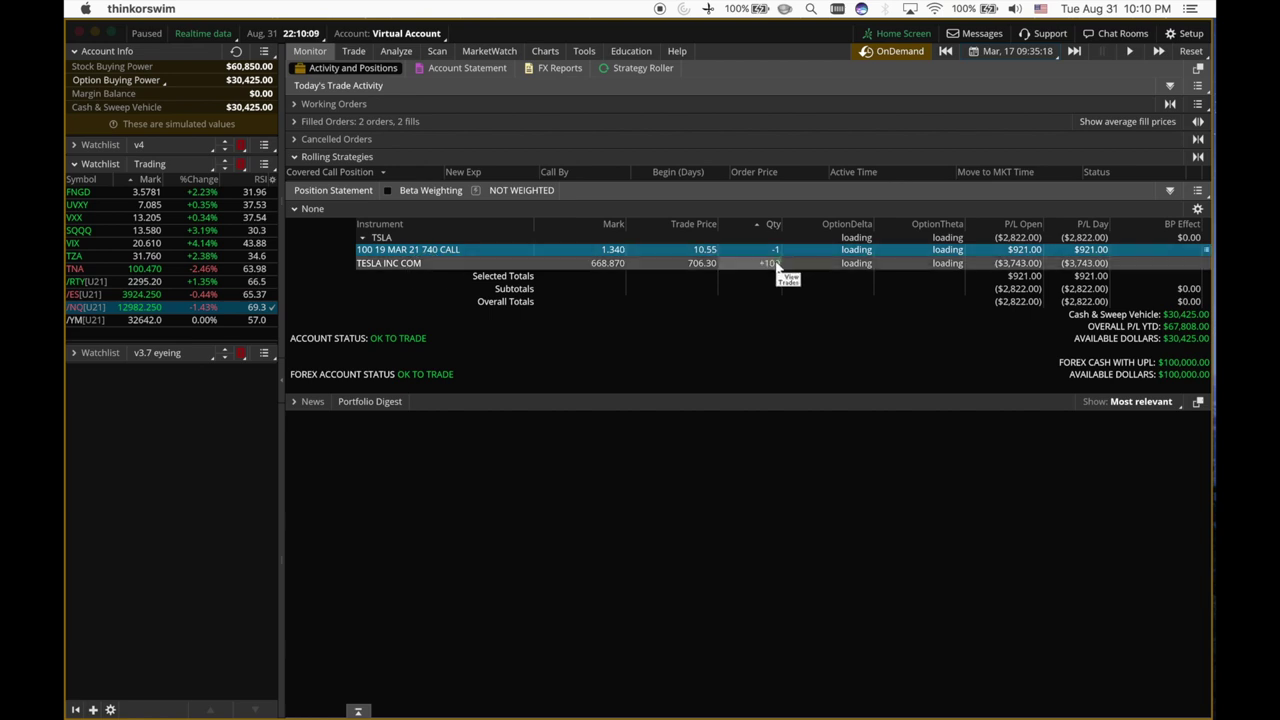
{"action": "left_click", "coordinate": [705, 249]}
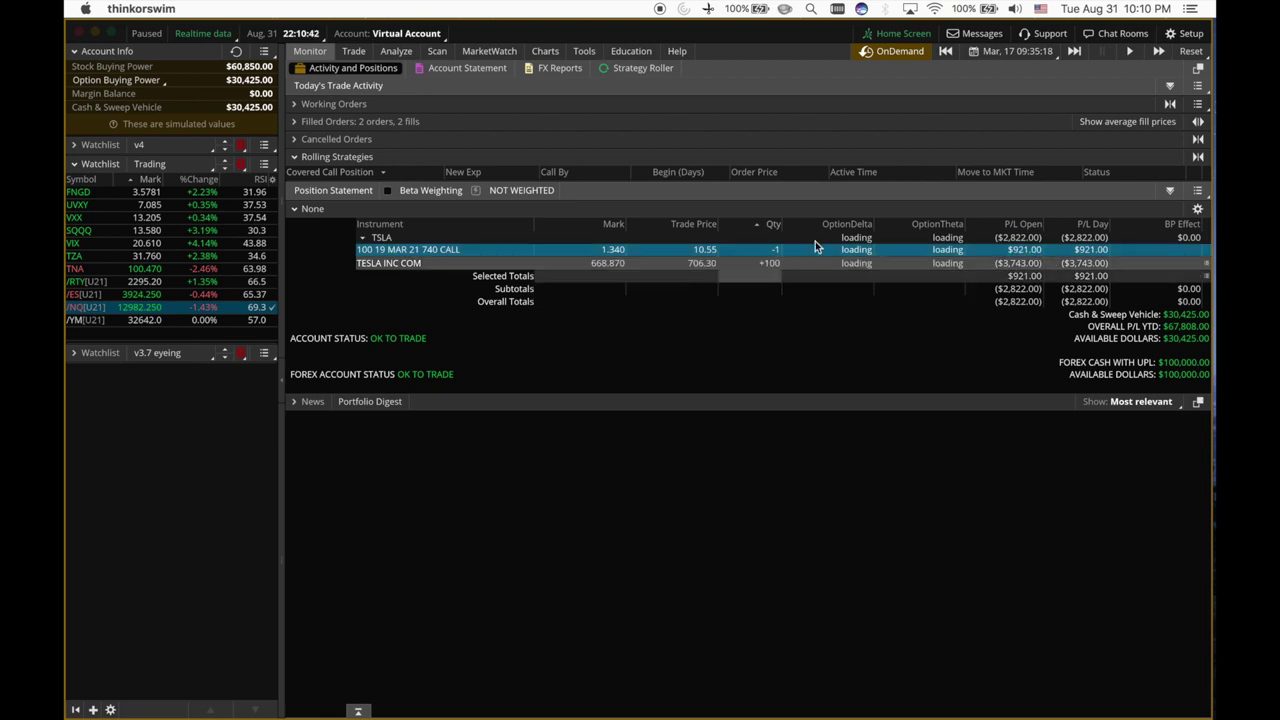
{"action": "left_click", "coordinate": [1012, 51]}
{"action": "left_click", "coordinate": [743, 298]}
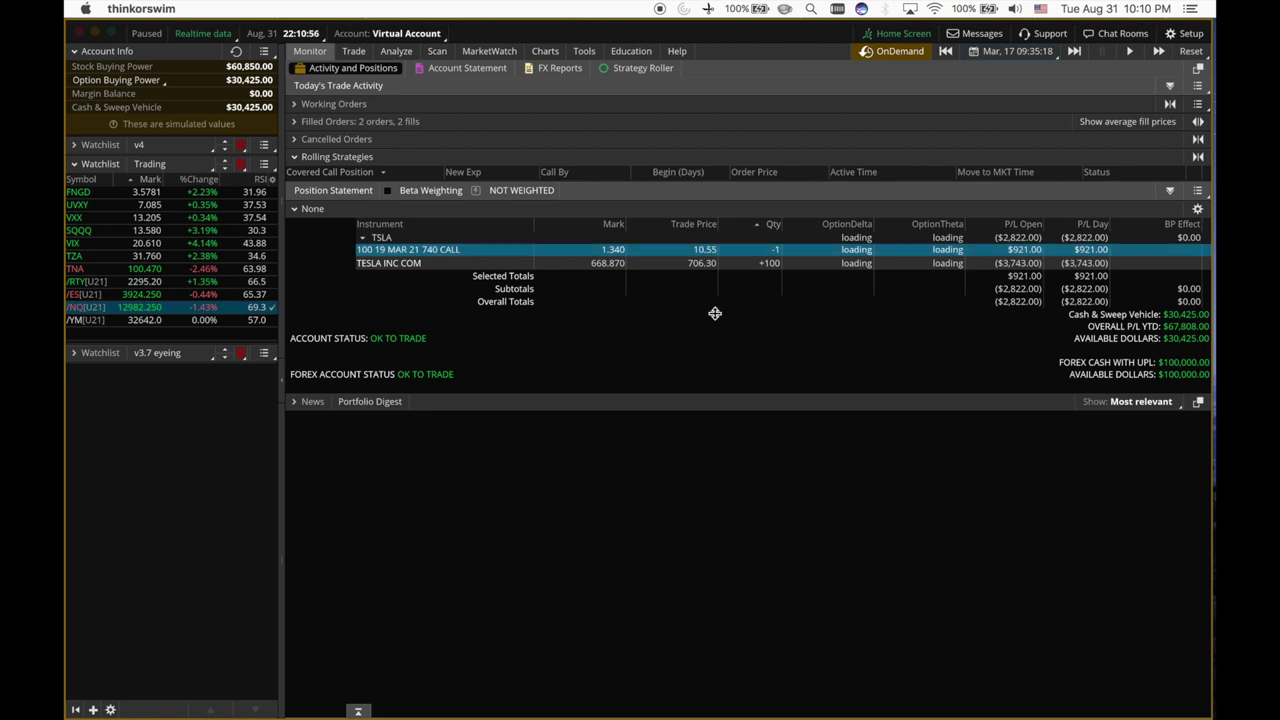
{"action": "left_click", "coordinate": [760, 264]}
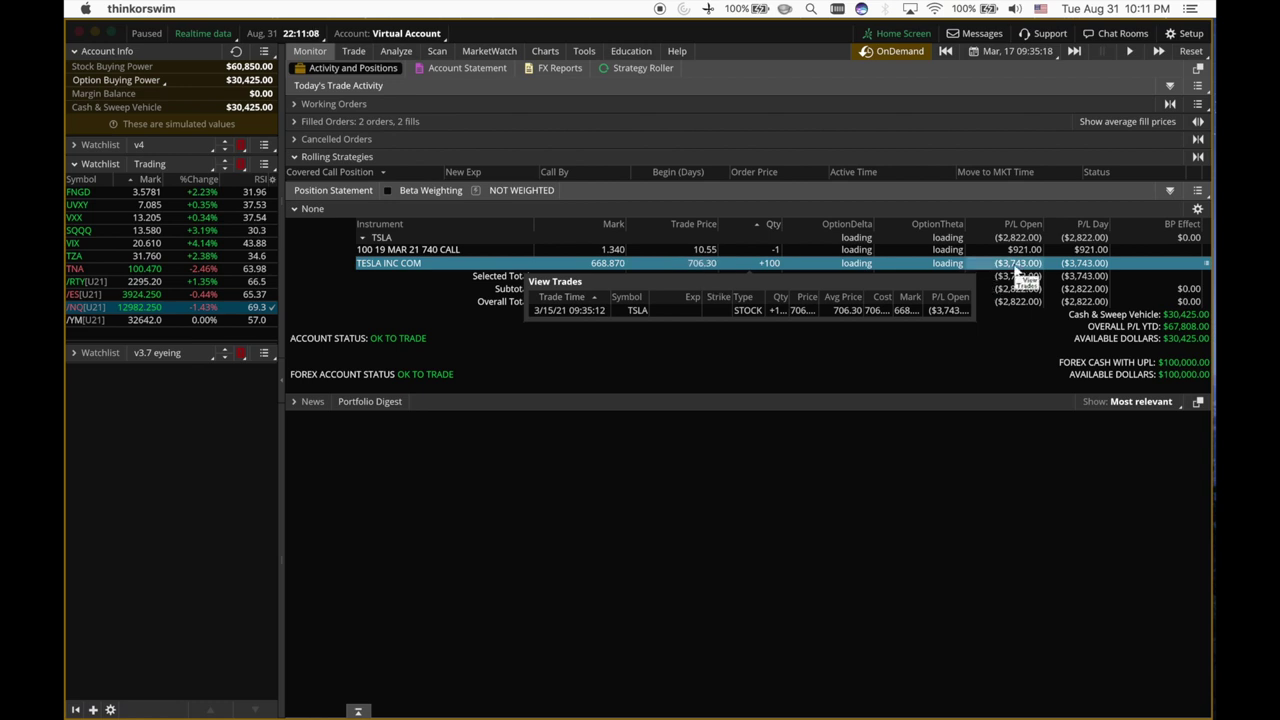
{"action": "left_click", "coordinate": [487, 251]}
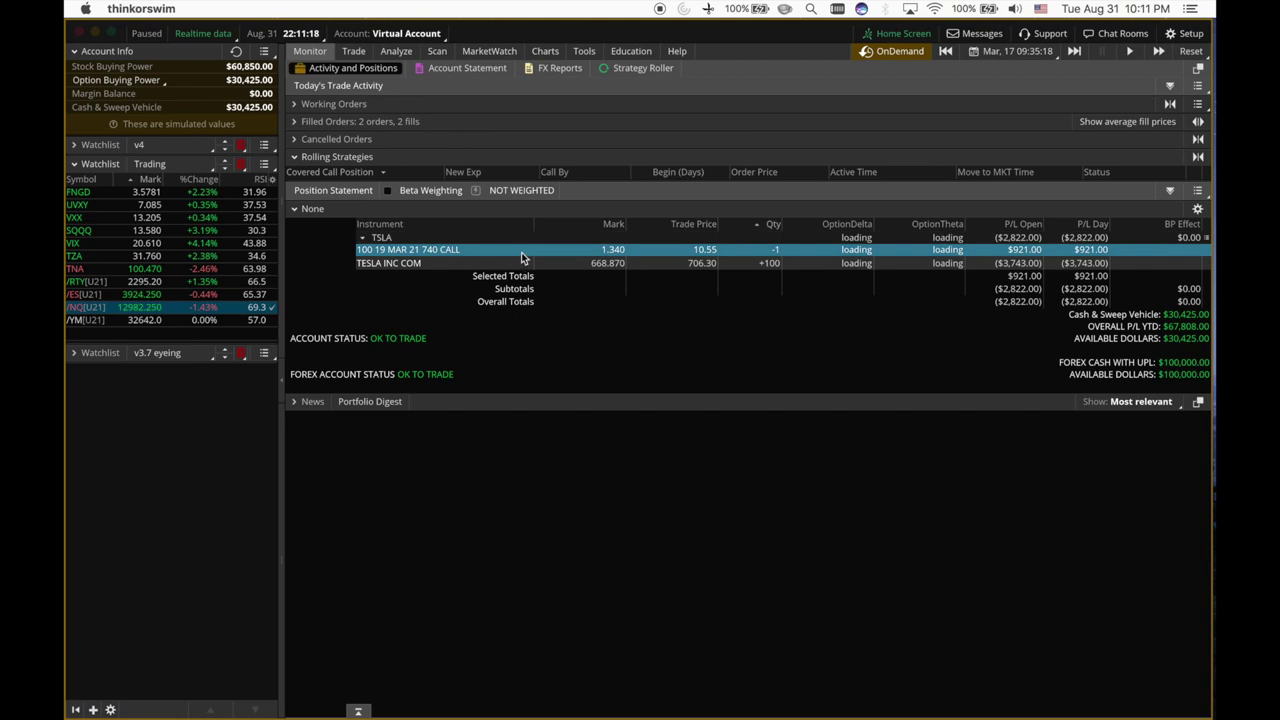
{"action": "right_click", "coordinate": [527, 254]}
{"action": "mouse_move", "coordinate": [578, 267]}
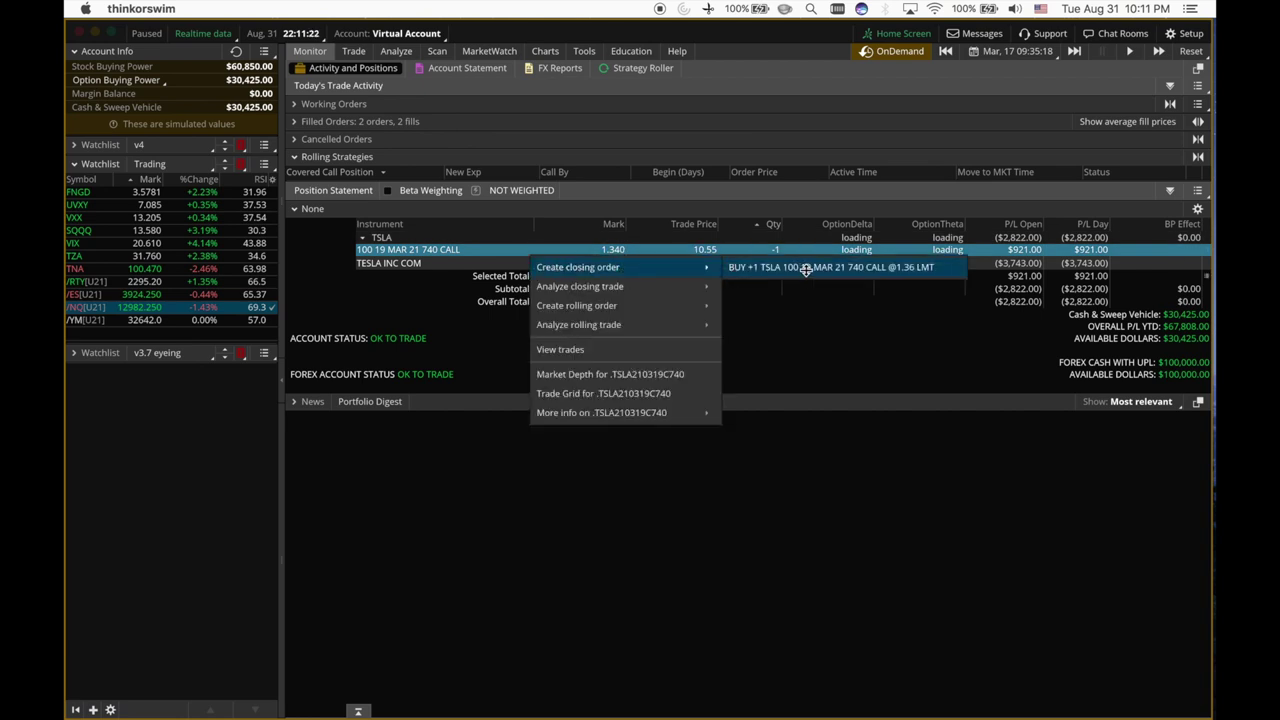
Step: Buy to close the short 740 call, filled at 1.34, and recheck positions
{"action": "left_click", "coordinate": [806, 267]}
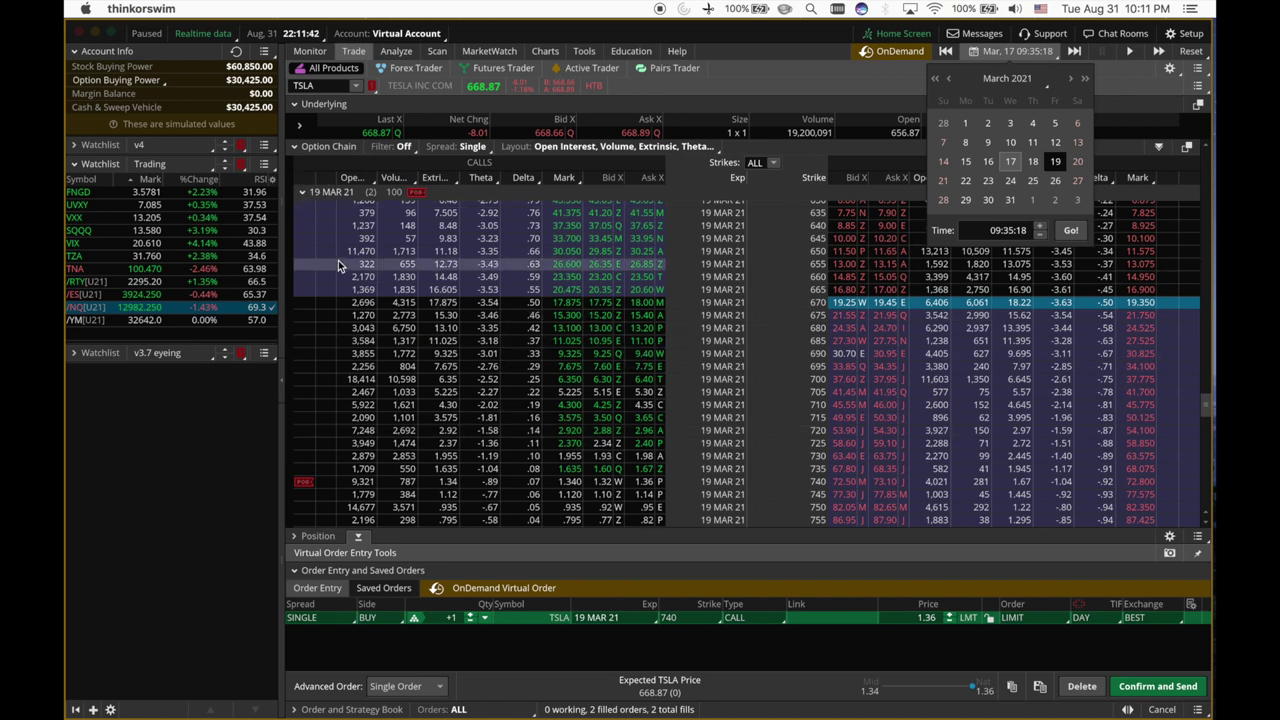
{"action": "left_click", "coordinate": [1132, 687]}
{"action": "left_click", "coordinate": [1155, 680]}
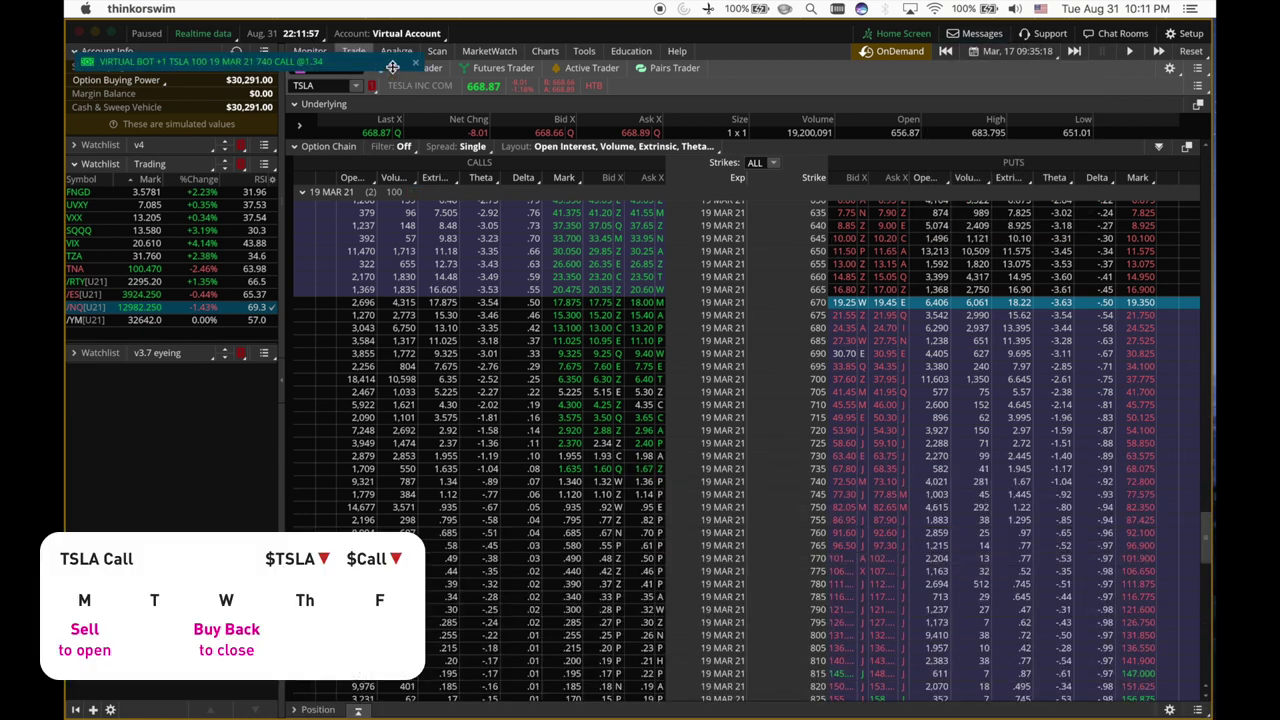
{"action": "left_click", "coordinate": [318, 52]}
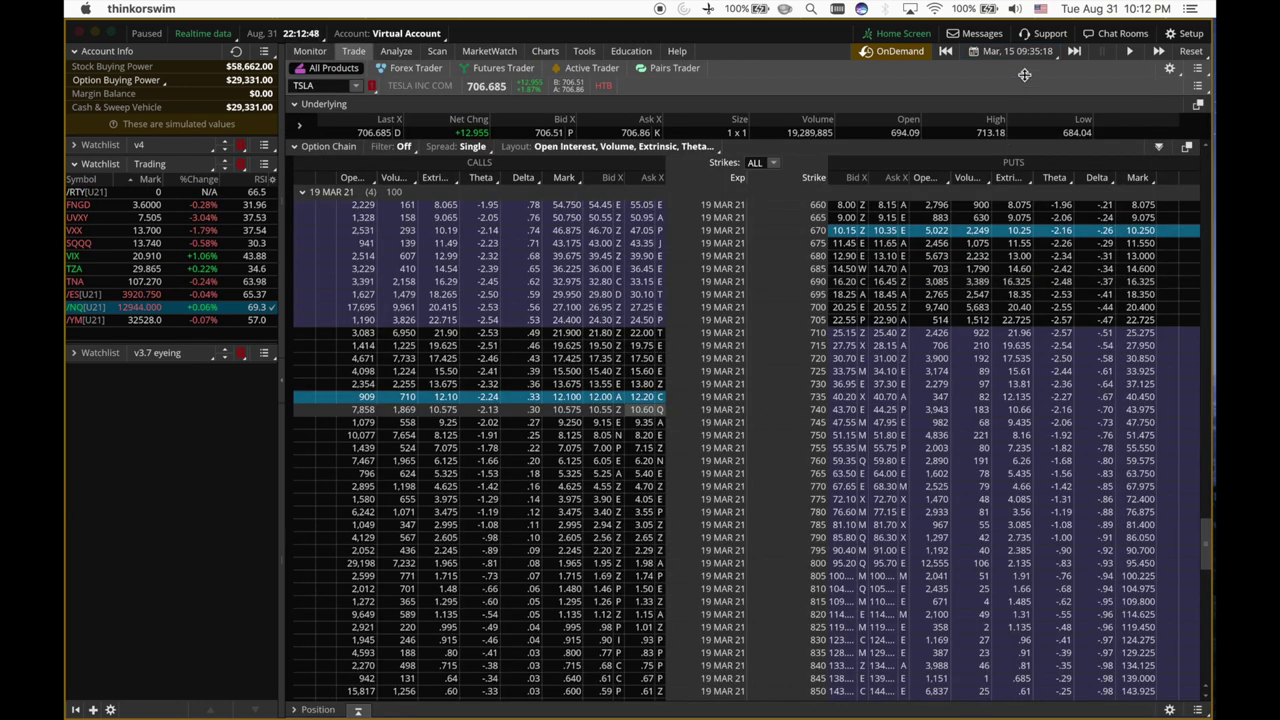
Step: Sell one TSLA 19 Mar 21 740 call again against the 100 shares
{"action": "left_click", "coordinate": [1008, 51]}
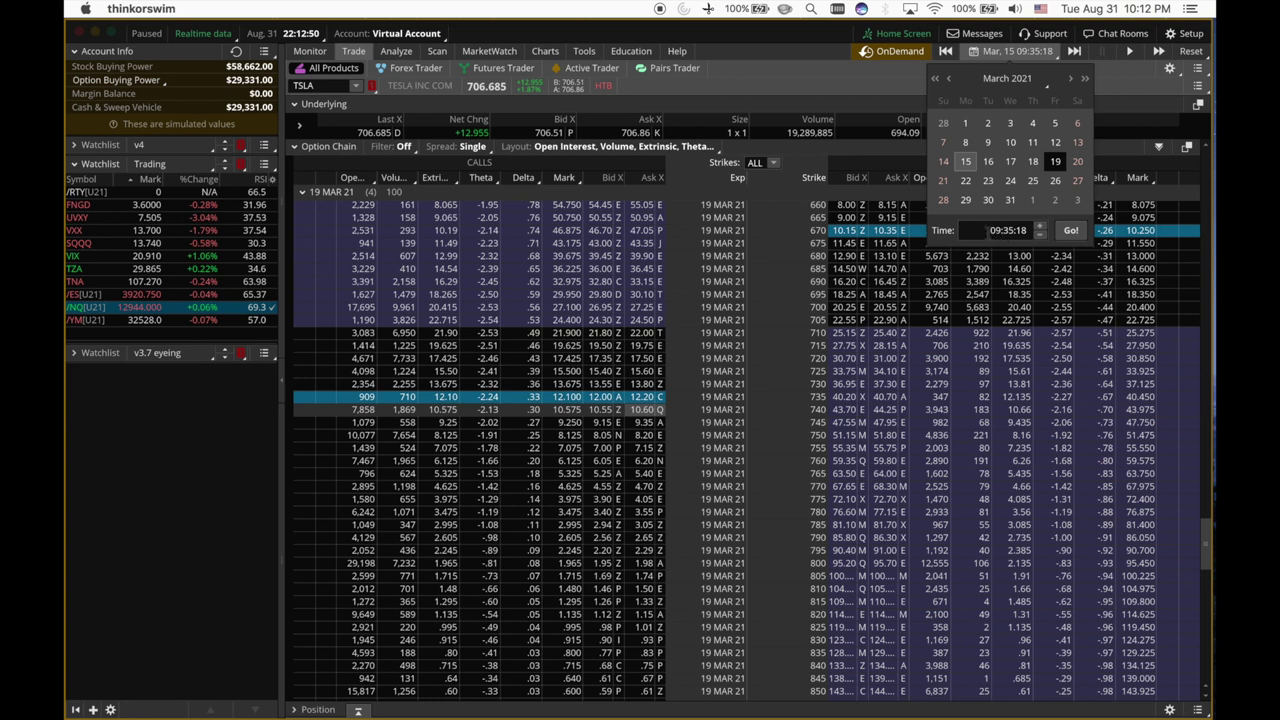
{"action": "left_click", "coordinate": [605, 409]}
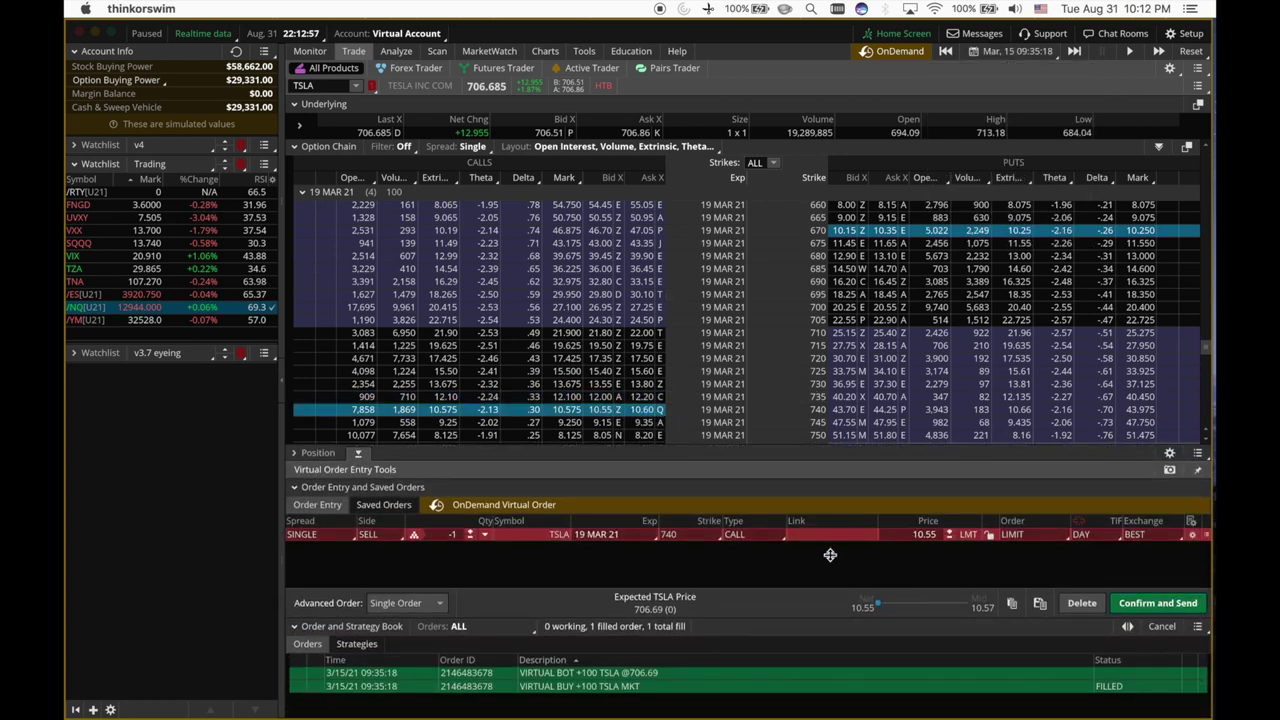
{"action": "left_click", "coordinate": [296, 627]}
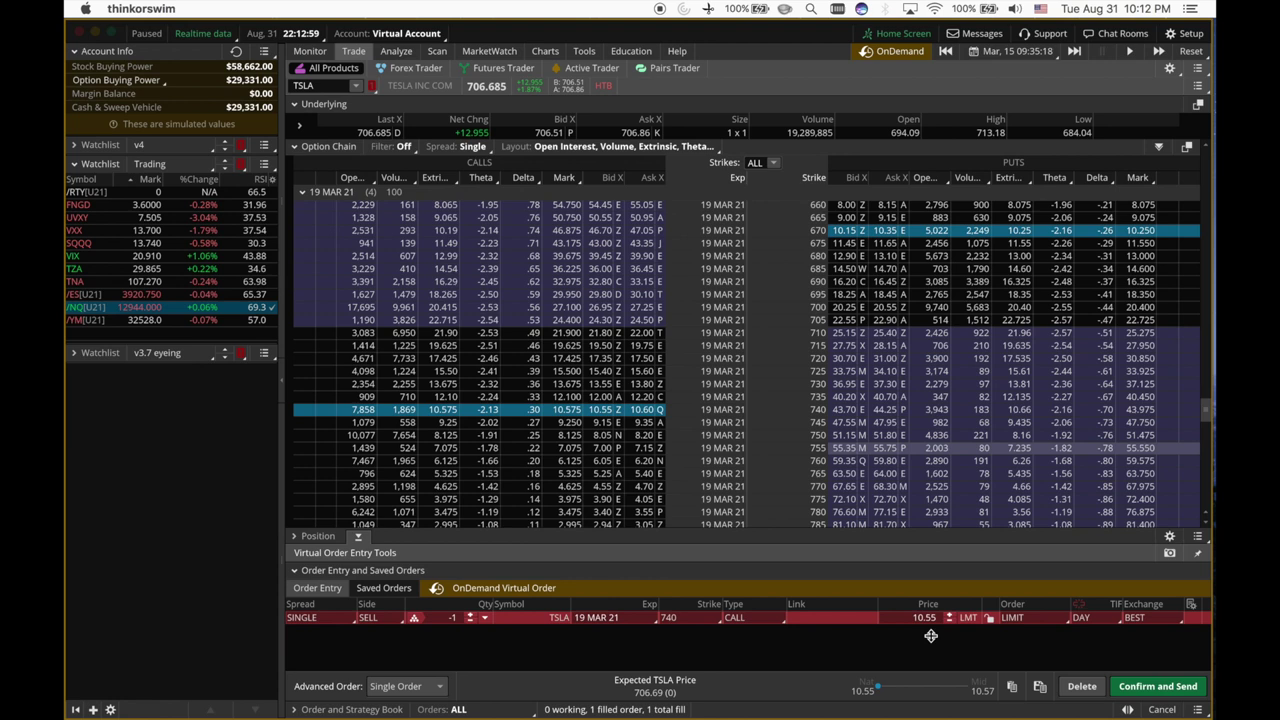
{"action": "left_click", "coordinate": [1160, 686]}
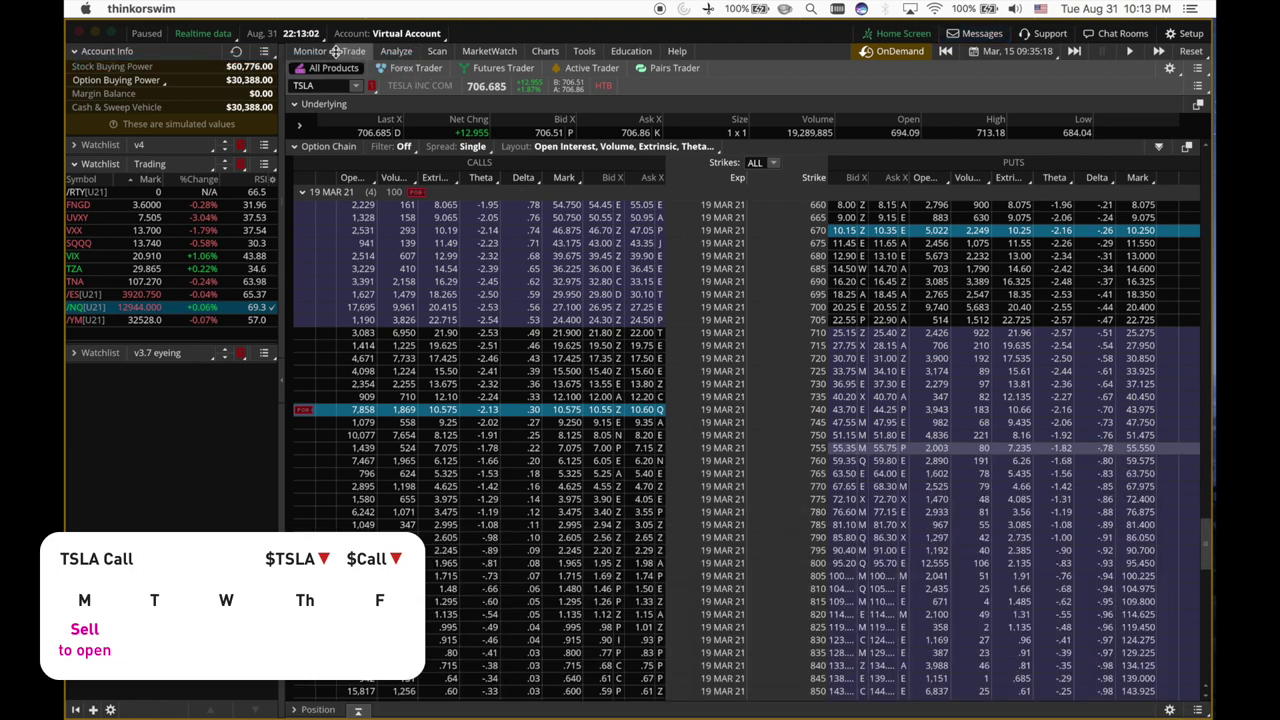
{"action": "left_click", "coordinate": [312, 51]}
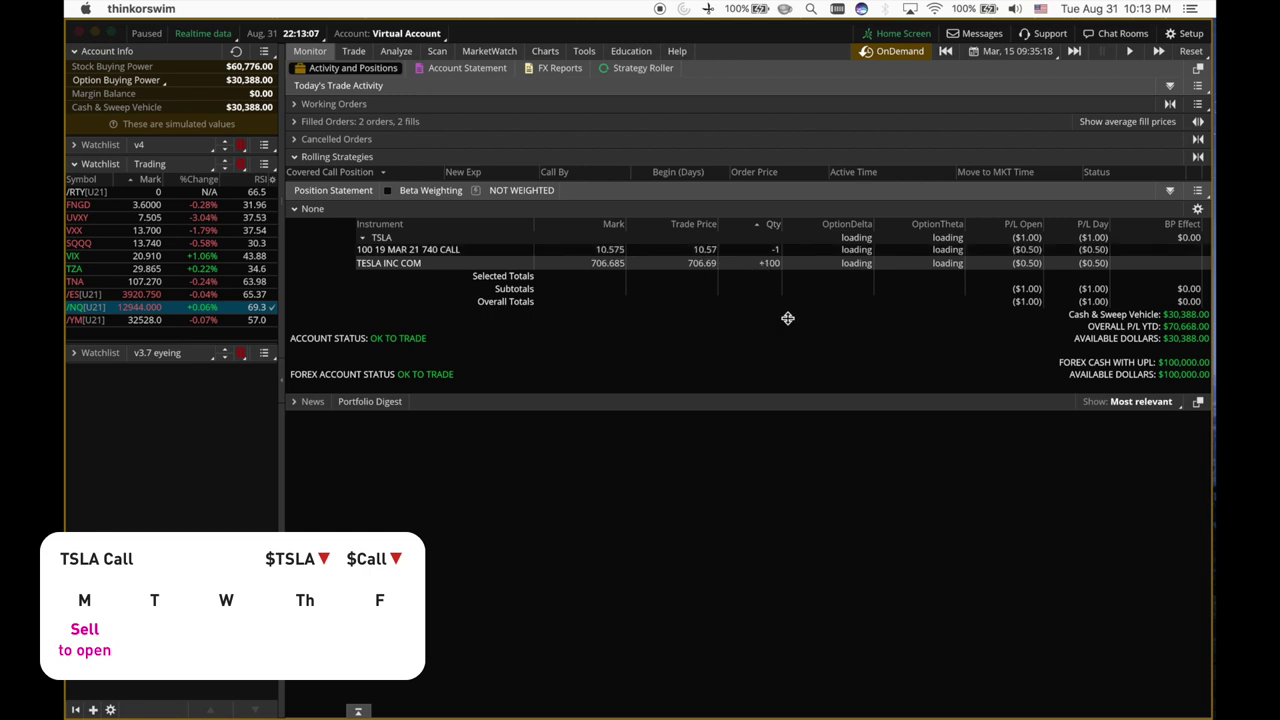
Step: Advance the OnDemand replay through March 17 to 19 March 2021
{"action": "left_click", "coordinate": [1018, 51]}
{"action": "left_click", "coordinate": [1010, 161]}
{"action": "left_click", "coordinate": [1018, 51]}
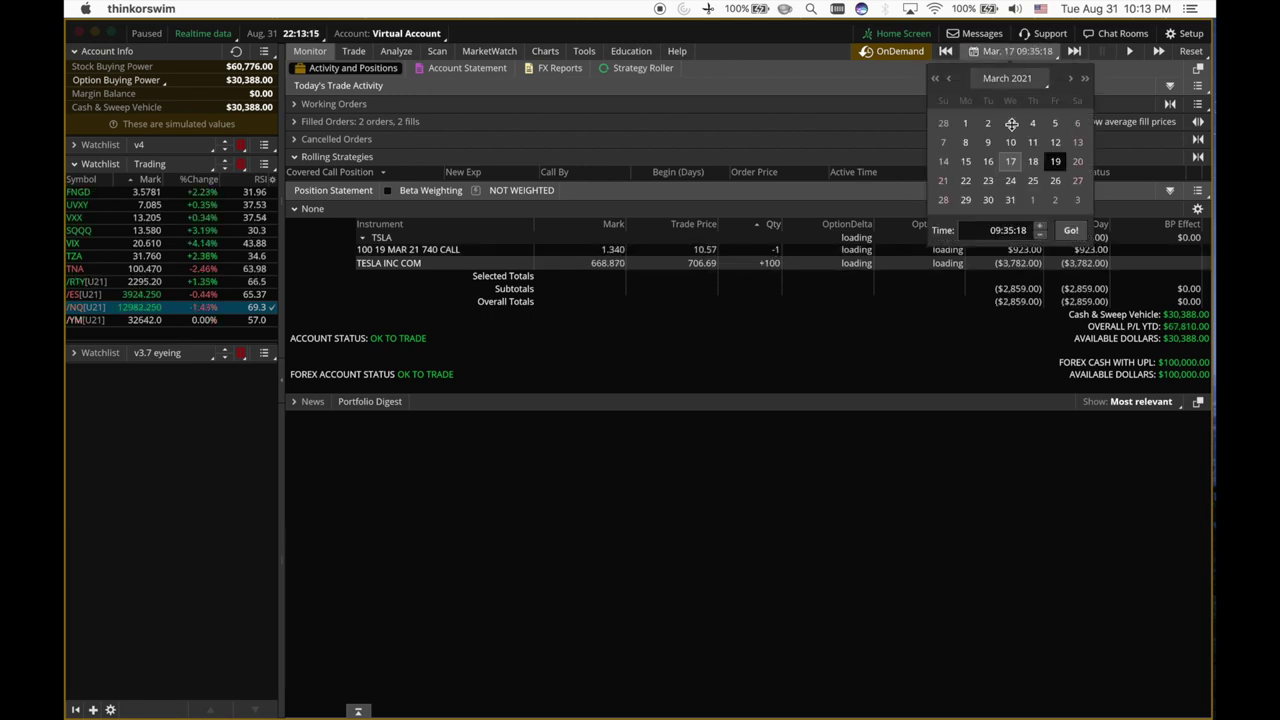
{"action": "left_click", "coordinate": [800, 308]}
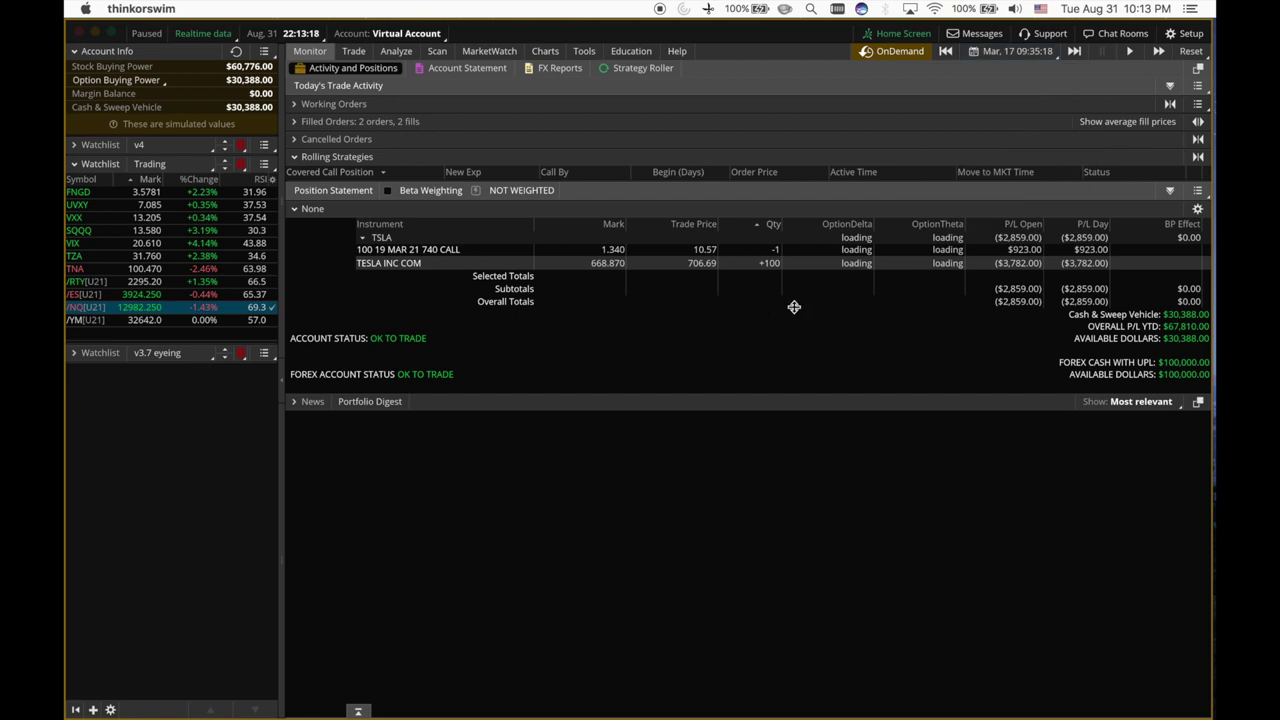
{"action": "left_click", "coordinate": [1010, 250]}
{"action": "left_click", "coordinate": [1012, 51]}
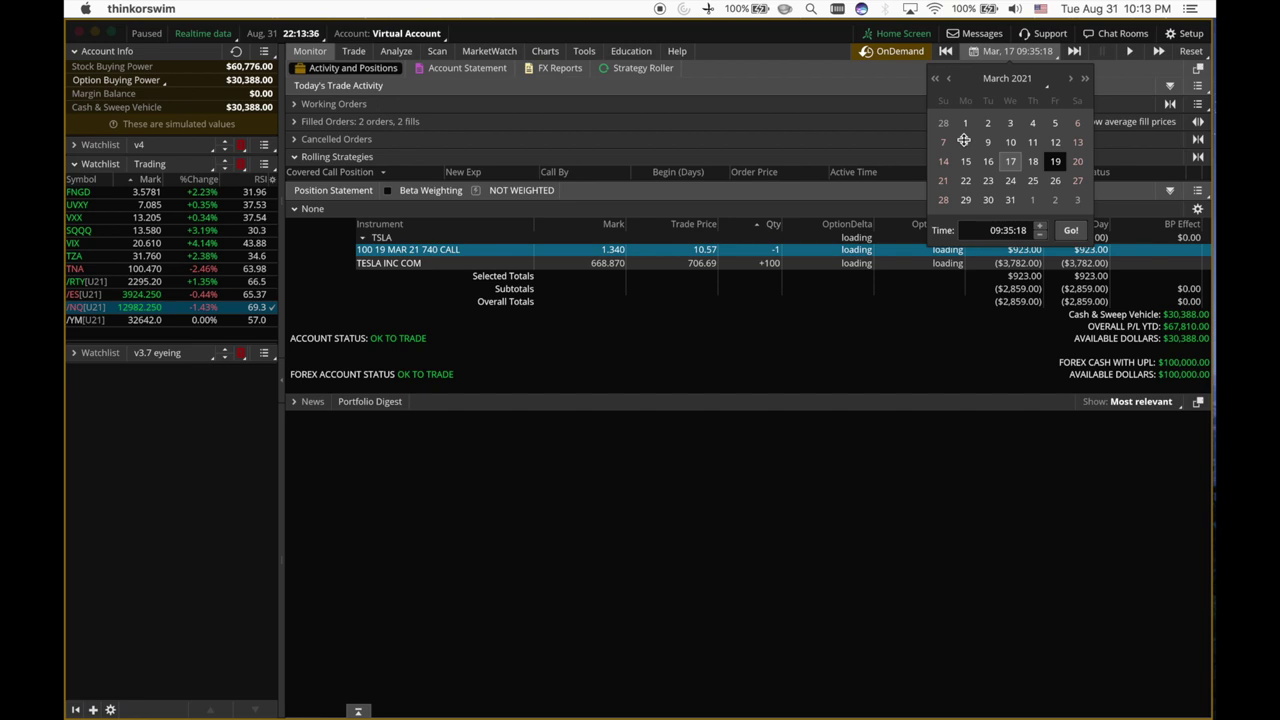
{"action": "left_click", "coordinate": [1055, 161]}
{"action": "type", "text": "12"}
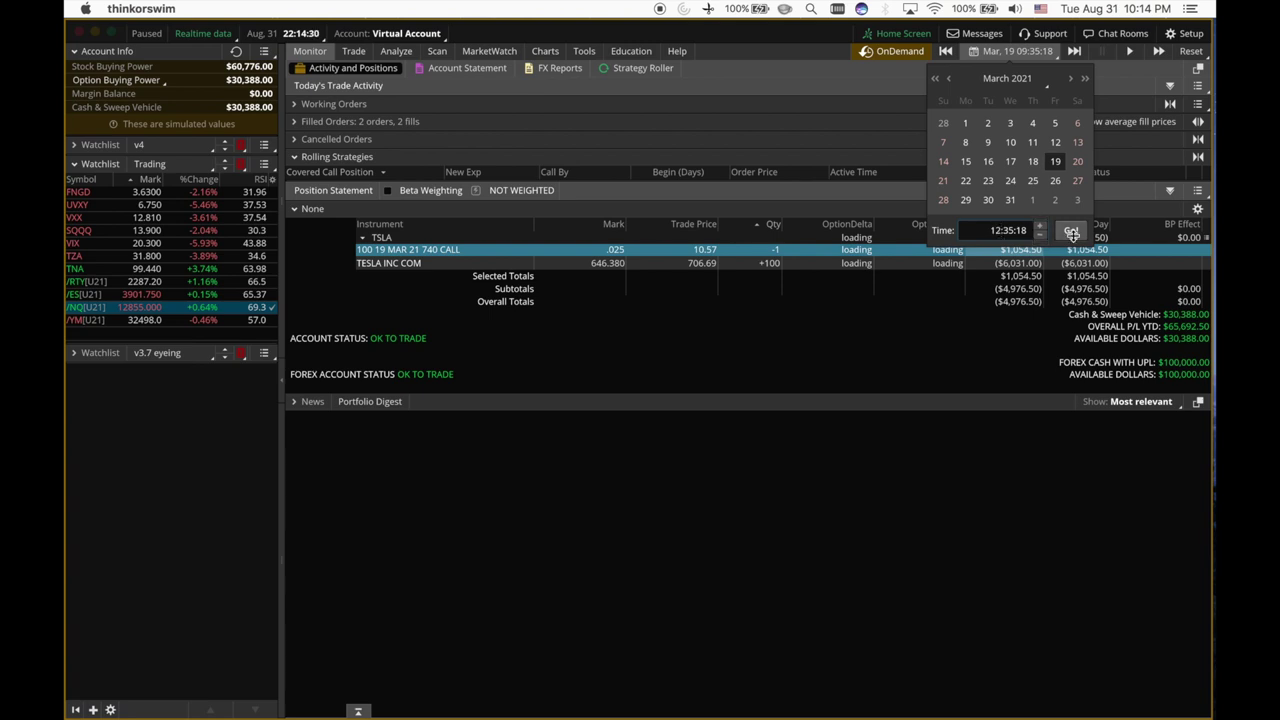
Step: Replay forward to 12:35:18 on March 19 and check the positions
{"action": "left_click", "coordinate": [1071, 232]}
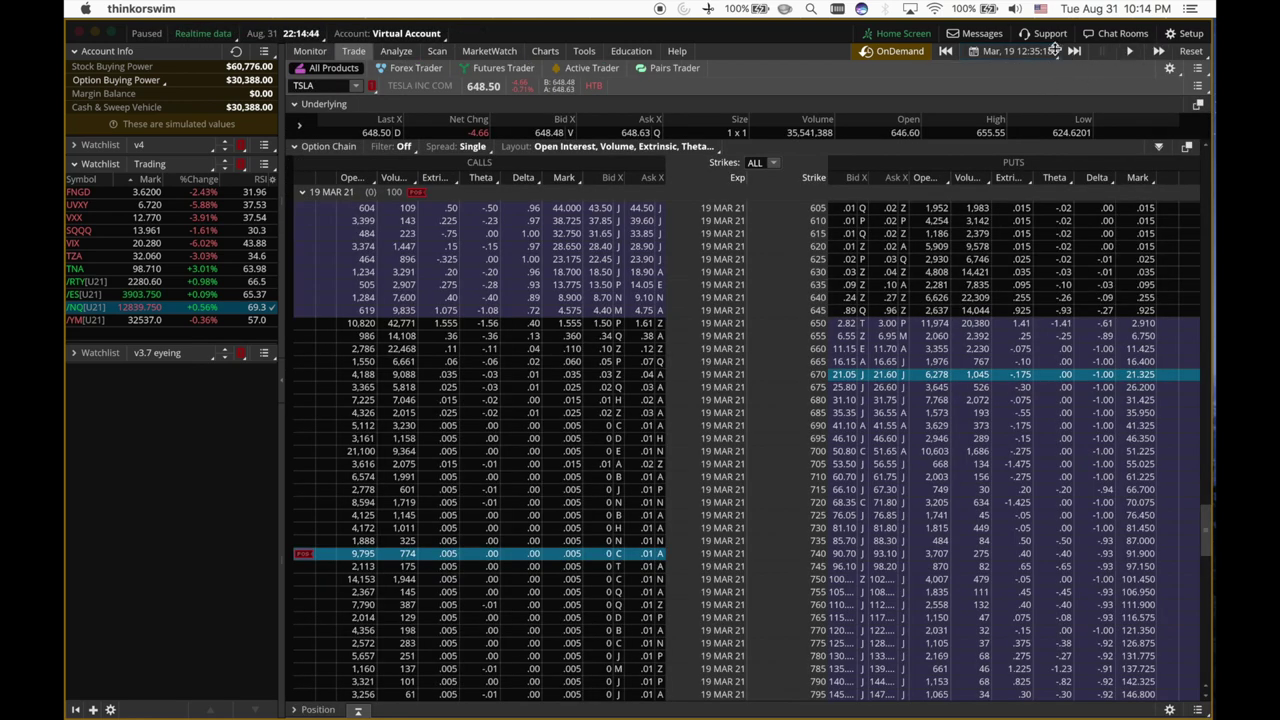
{"action": "left_click", "coordinate": [1055, 50]}
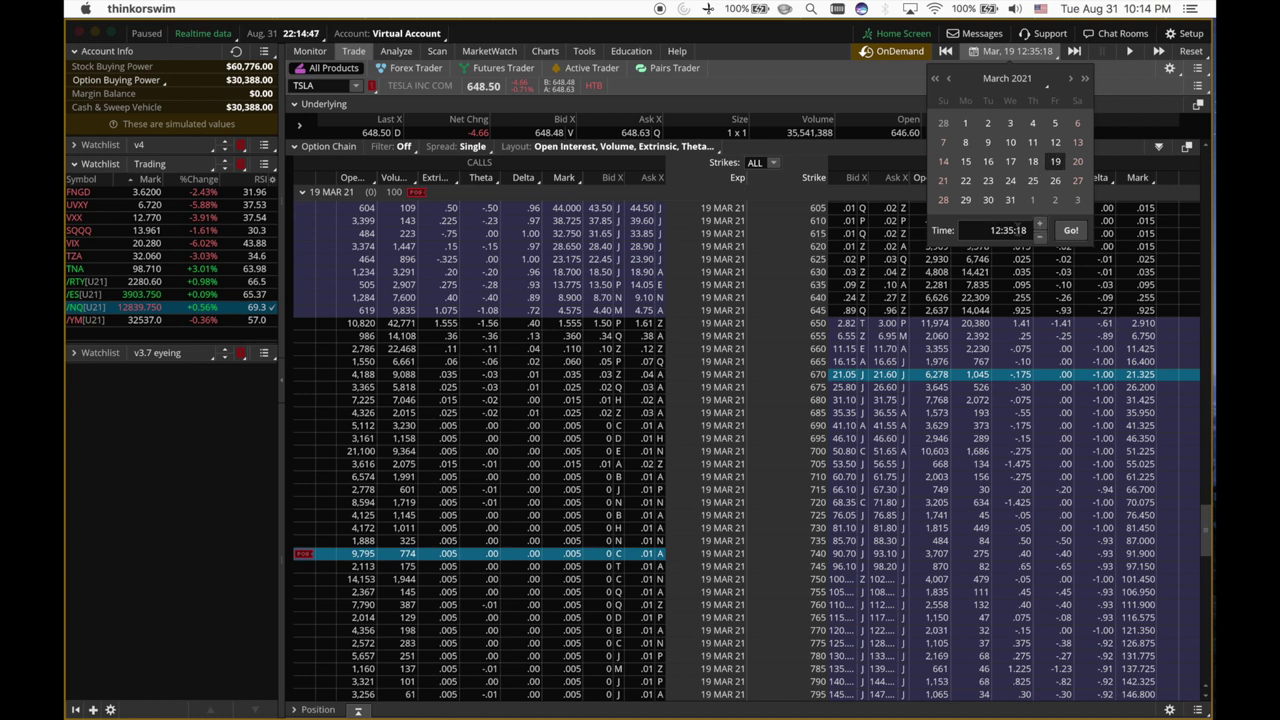
{"action": "left_click", "coordinate": [1068, 230]}
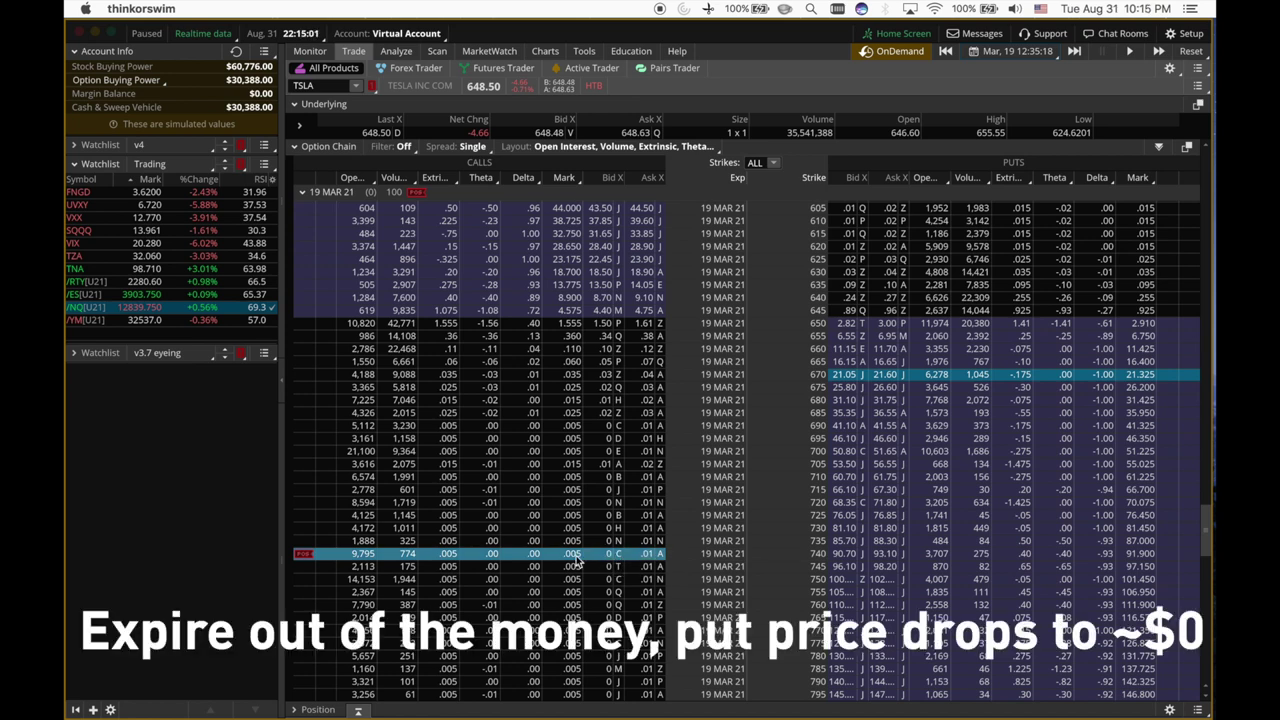
{"action": "left_click", "coordinate": [309, 51]}
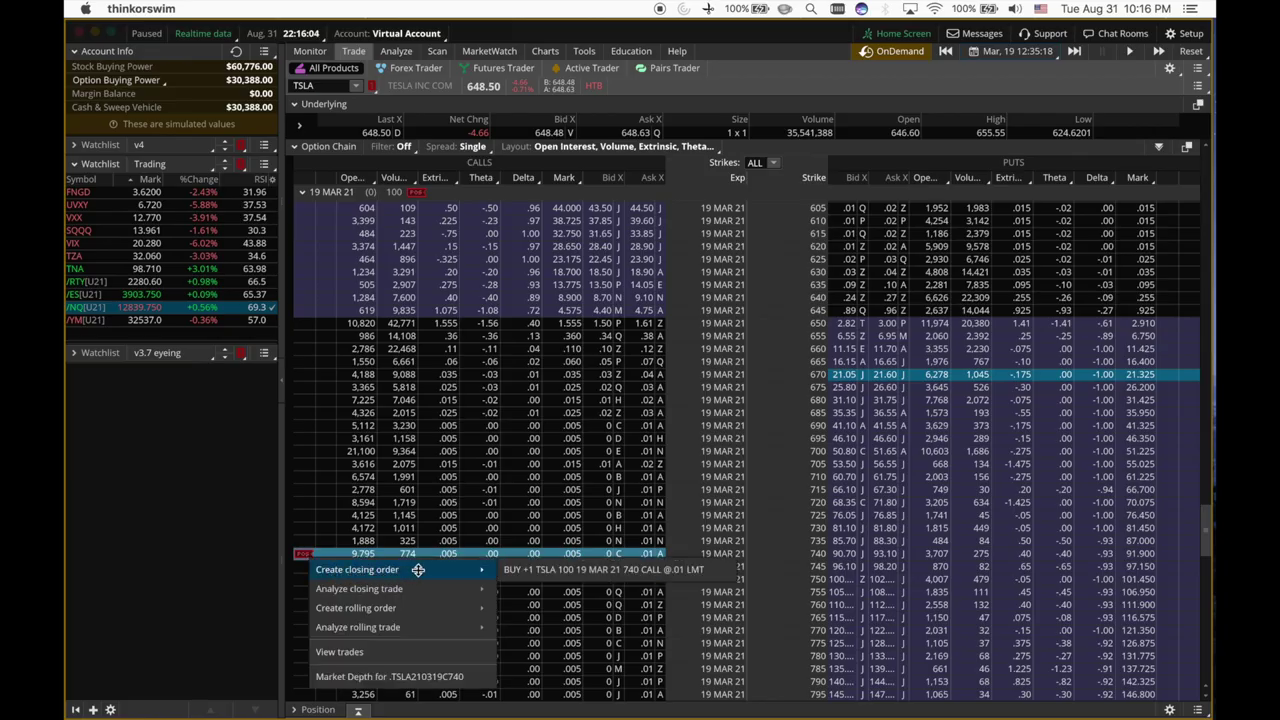
Step: Buy to close the 740 call with a +1 @ .01 limit order
{"action": "left_click", "coordinate": [556, 569]}
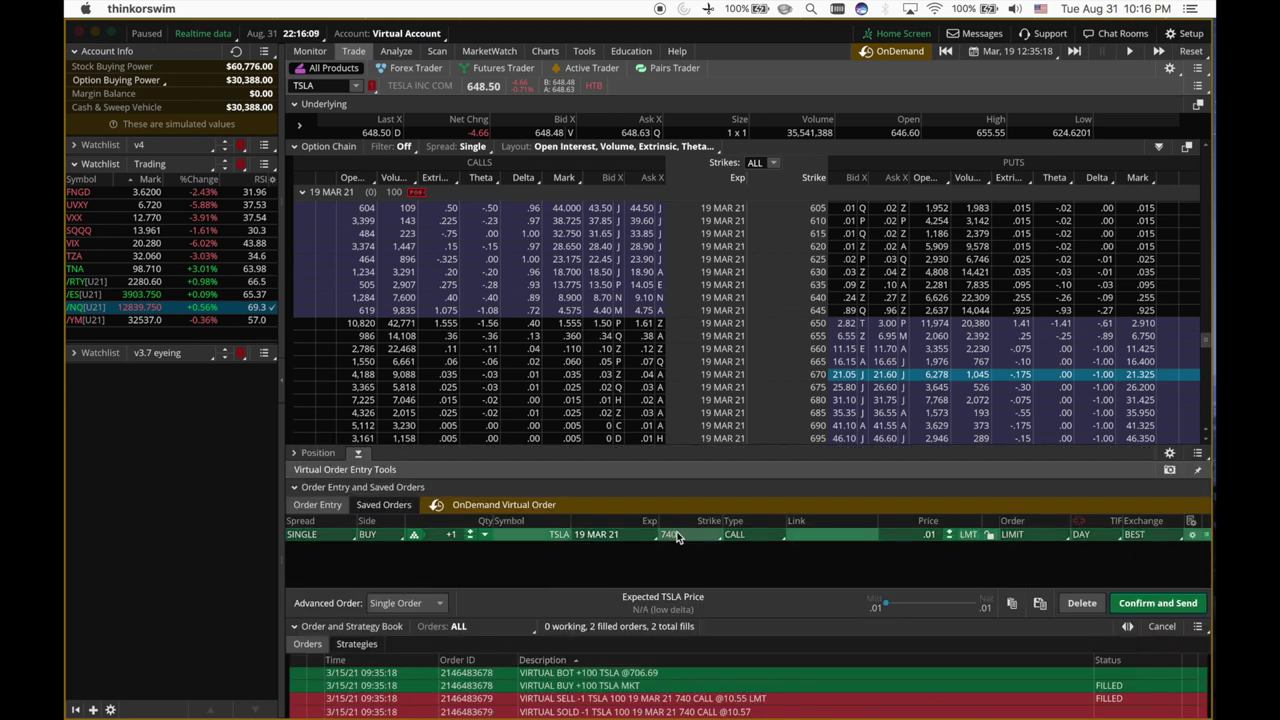
{"action": "left_click", "coordinate": [1186, 603]}
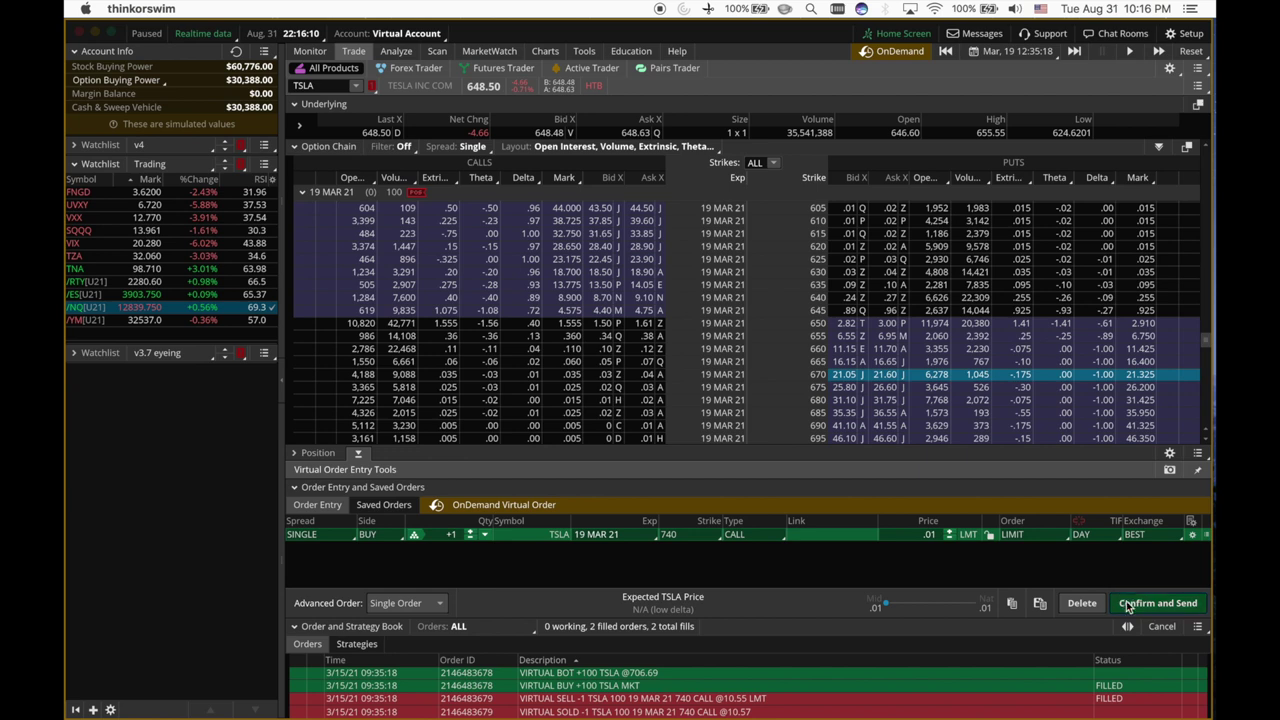
{"action": "left_click", "coordinate": [1188, 597]}
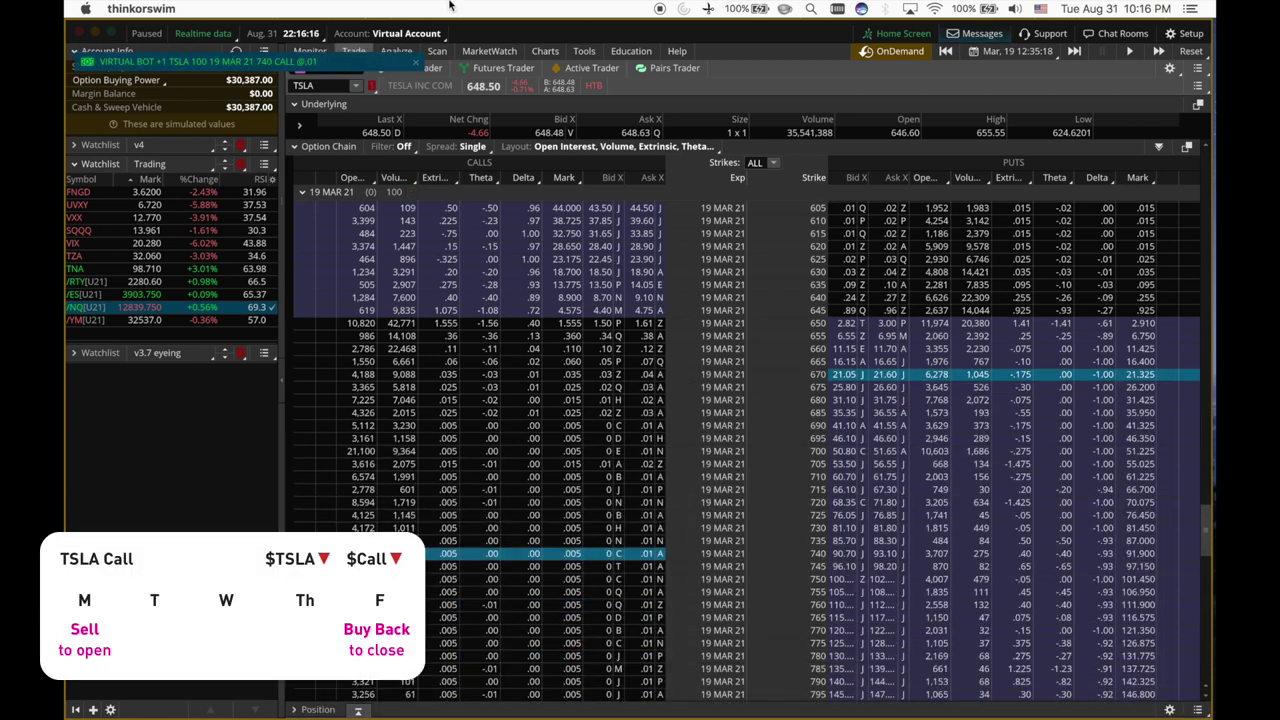
{"action": "left_click", "coordinate": [419, 62]}
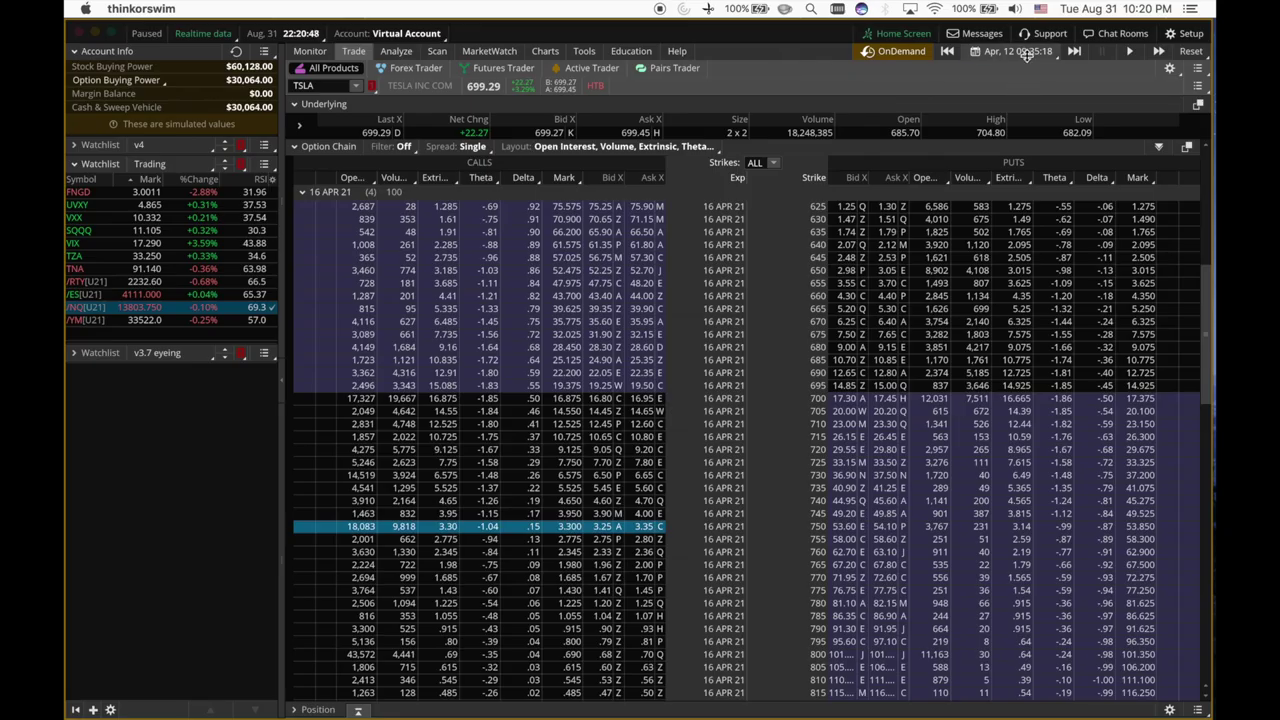
Step: Sell one TSLA 16 Apr 21 710 call at a 12.52 limit and view the covered position
{"action": "left_click", "coordinate": [1010, 51]}
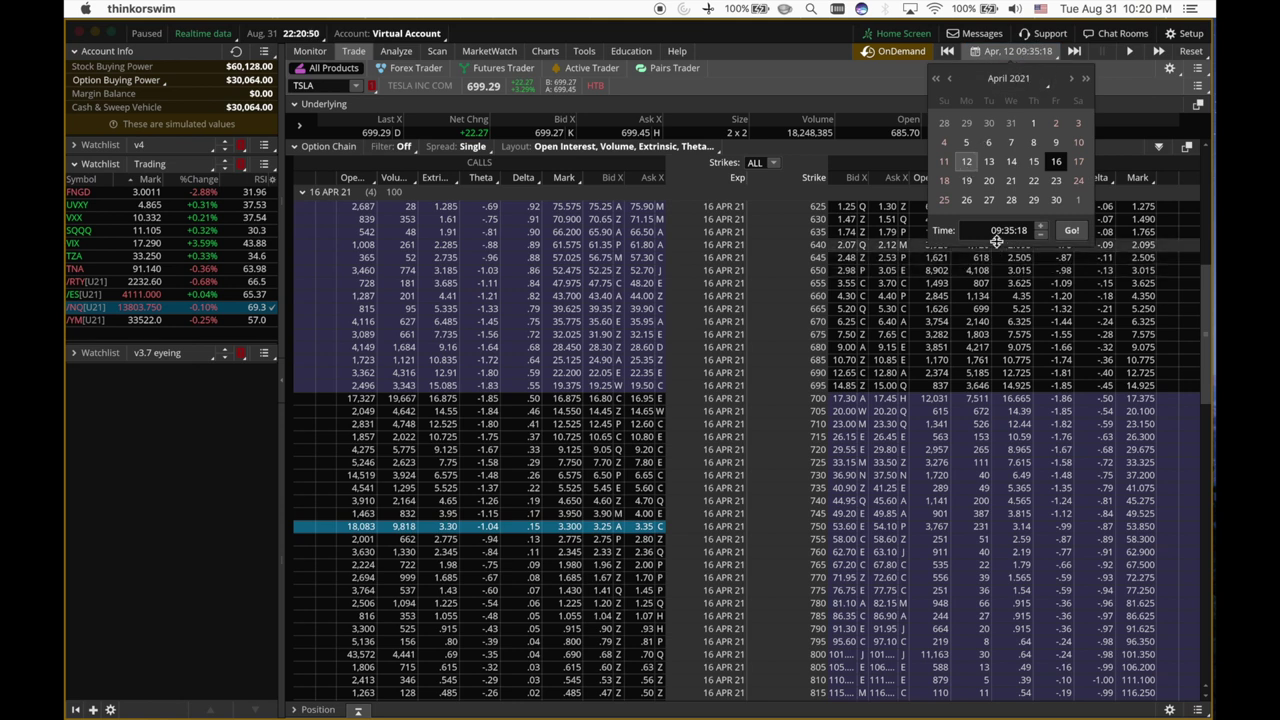
{"action": "left_click", "coordinate": [795, 67]}
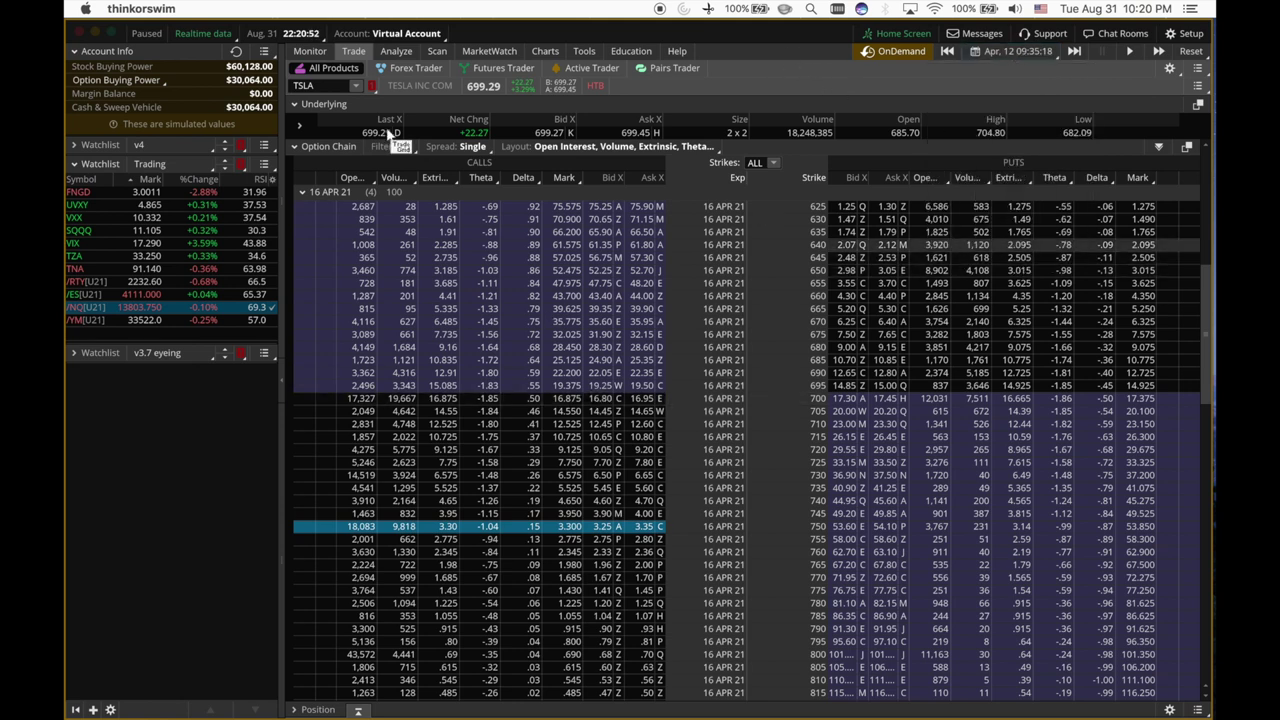
{"action": "left_click", "coordinate": [310, 51]}
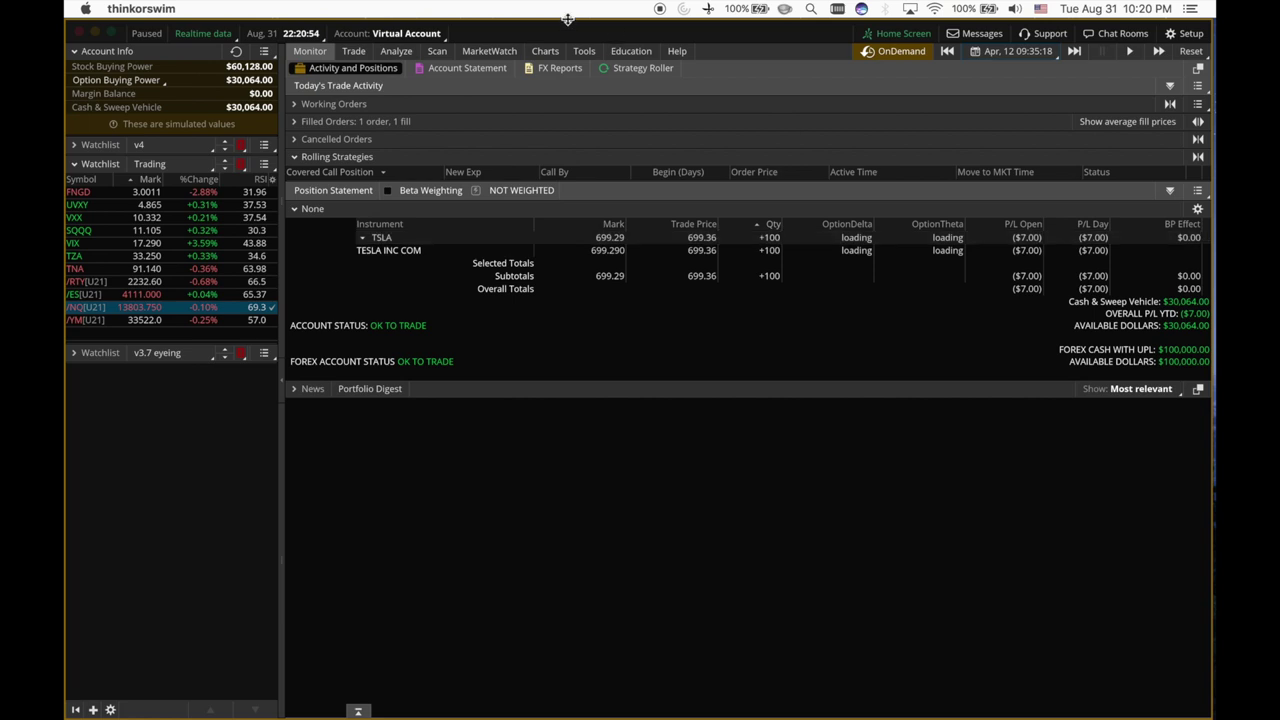
{"action": "left_click", "coordinate": [356, 51]}
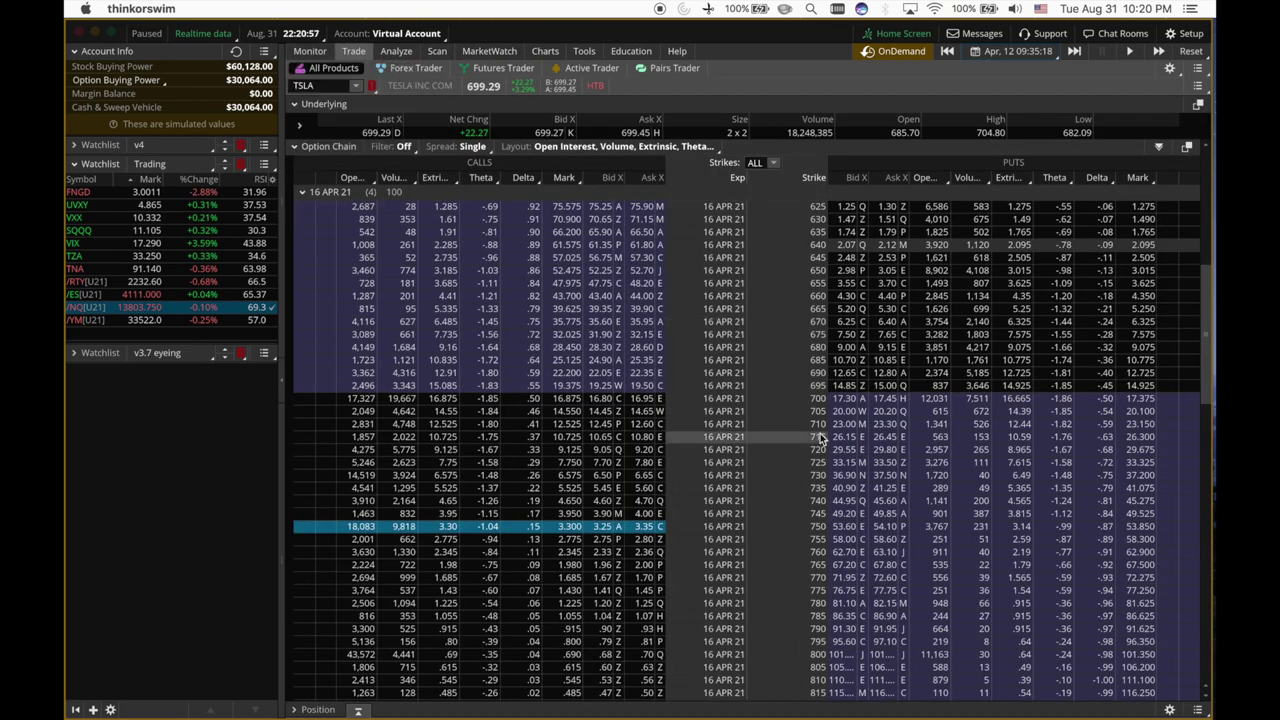
{"action": "left_click", "coordinate": [618, 427]}
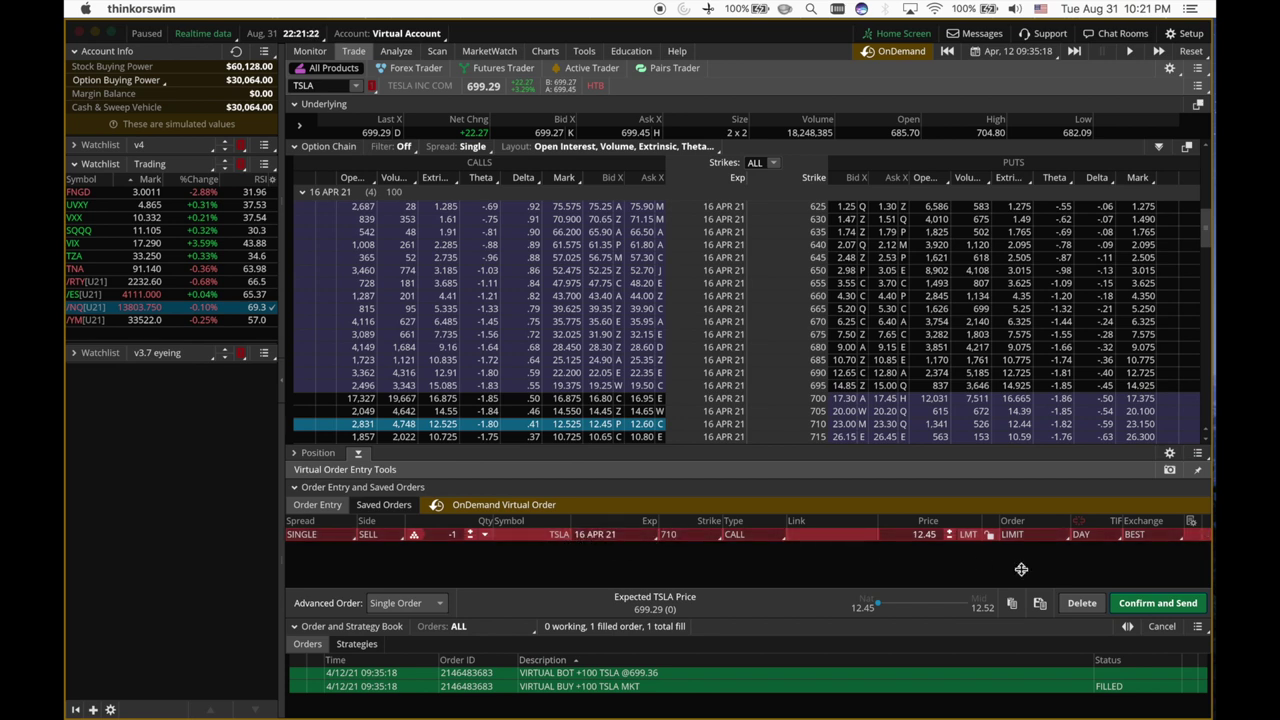
{"action": "left_click", "coordinate": [912, 534]}
{"action": "left_click", "coordinate": [1152, 604]}
{"action": "left_click", "coordinate": [1174, 604]}
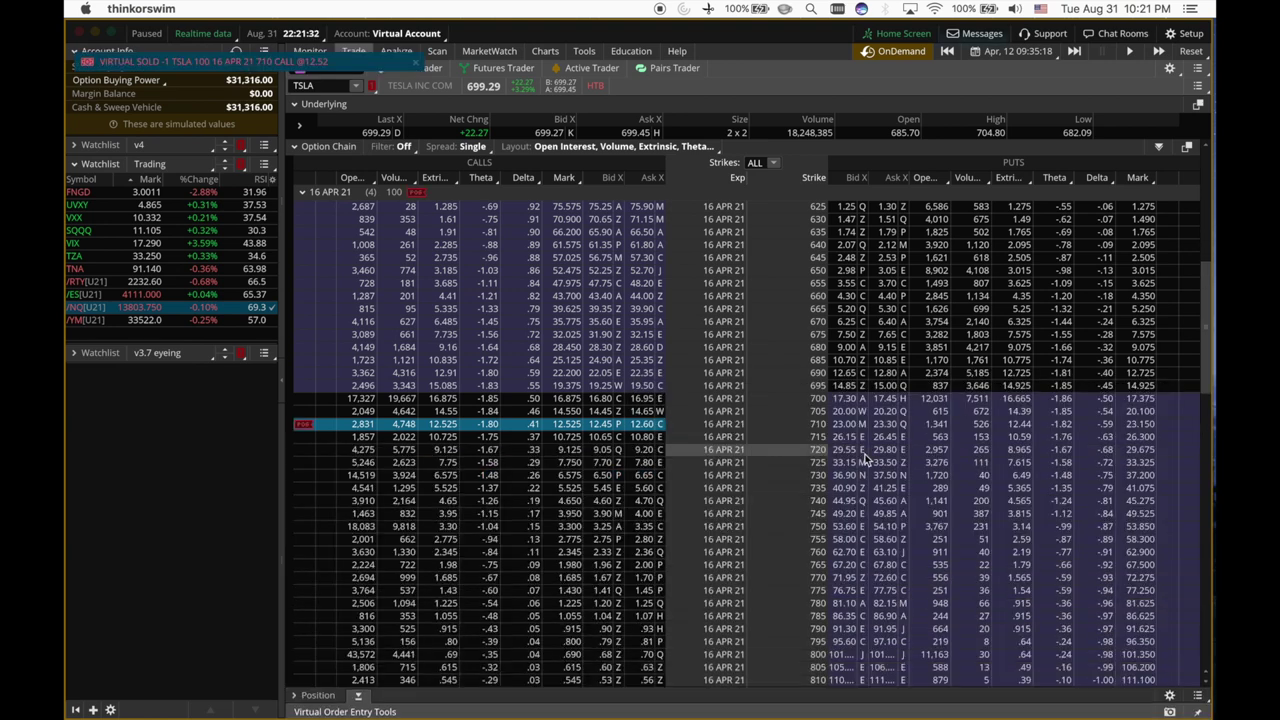
{"action": "left_click", "coordinate": [309, 51]}
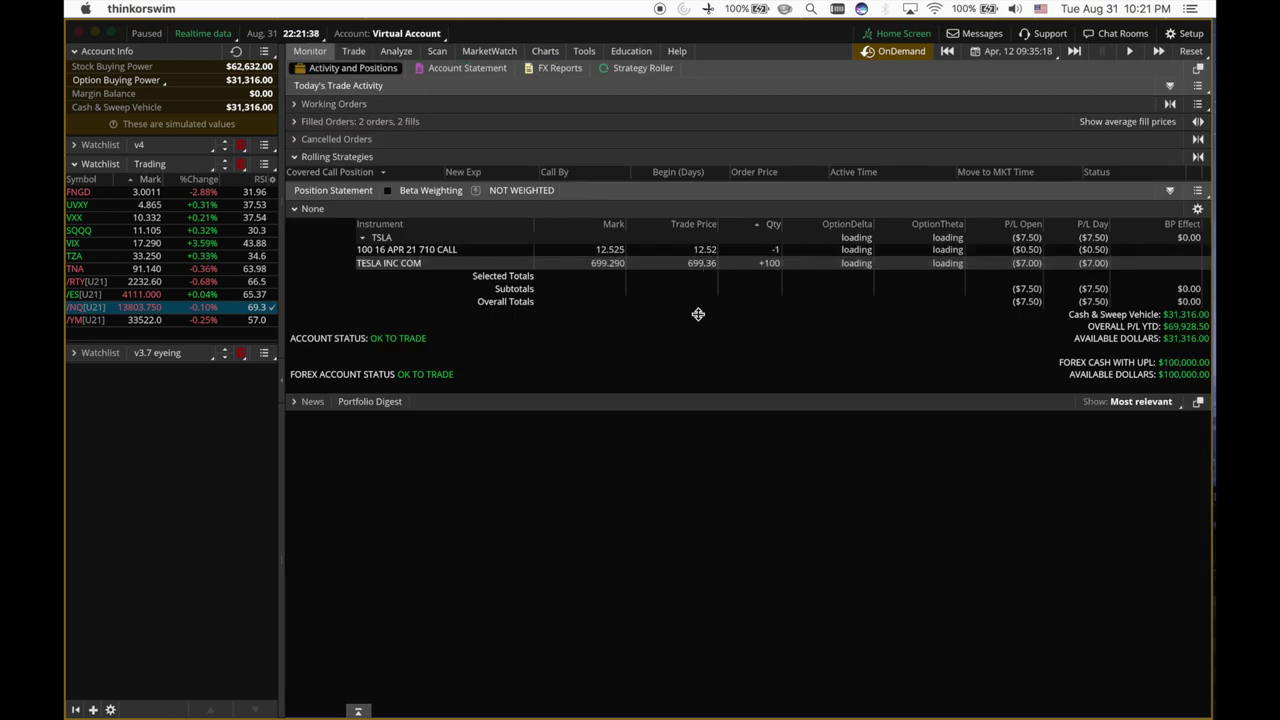
Step: Advance the OnDemand replay to April 16, 12:35:18 and review the TSLA option chain there
{"action": "left_click", "coordinate": [1040, 51]}
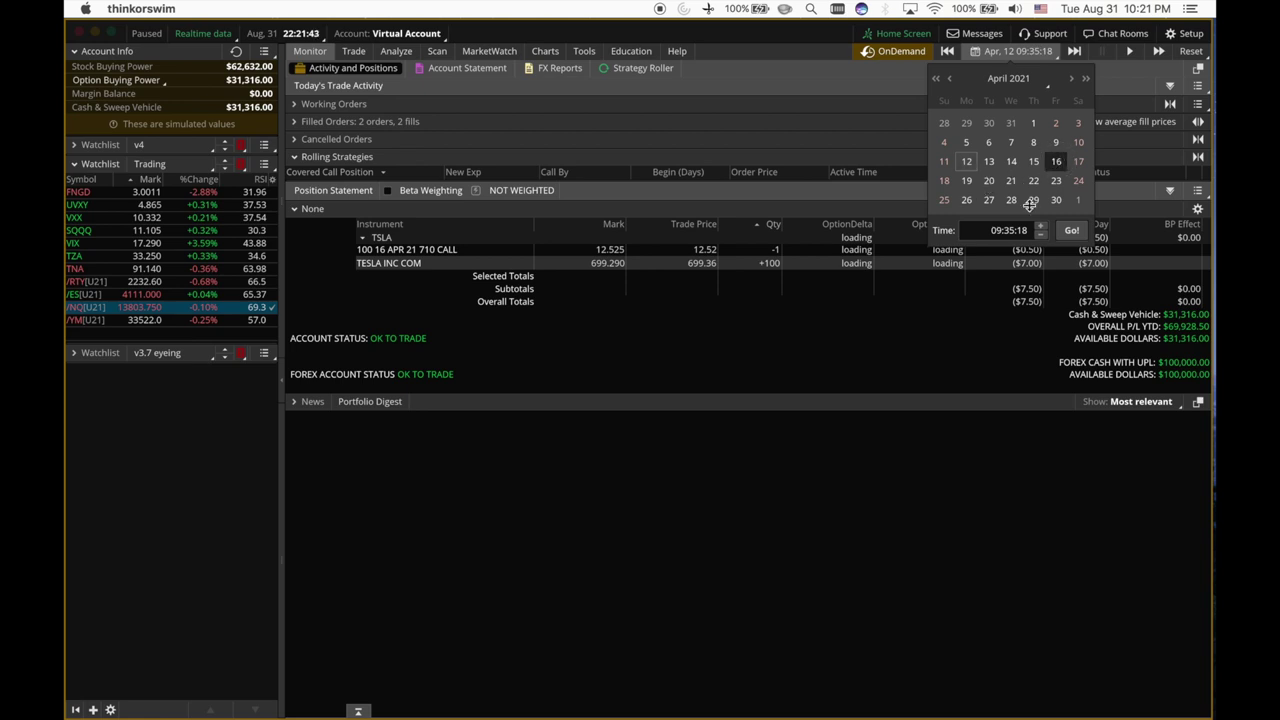
{"action": "double_click", "coordinate": [997, 230]}
{"action": "type", "text": "12"}
{"action": "double_click", "coordinate": [997, 230]}
{"action": "left_click", "coordinate": [1072, 232]}
{"action": "left_click", "coordinate": [353, 51]}
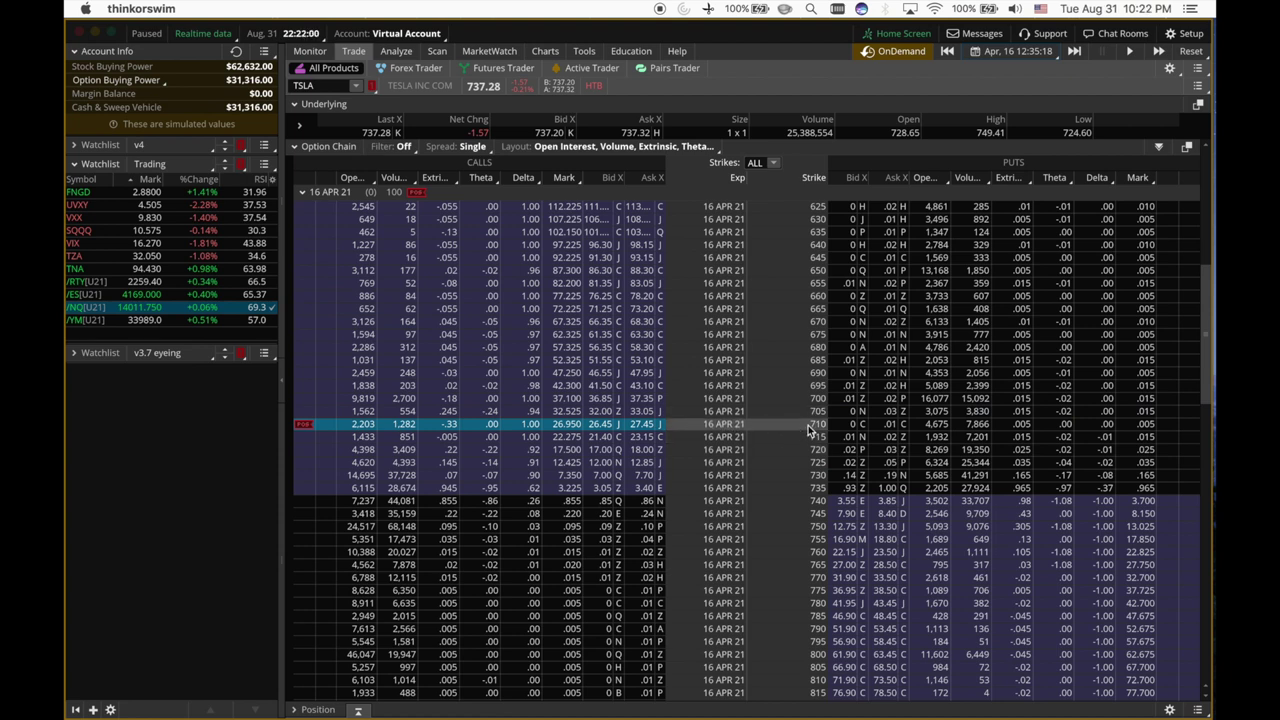
{"action": "scroll", "coordinate": [640, 330], "scroll_direction": "up", "scroll_amount": 3}
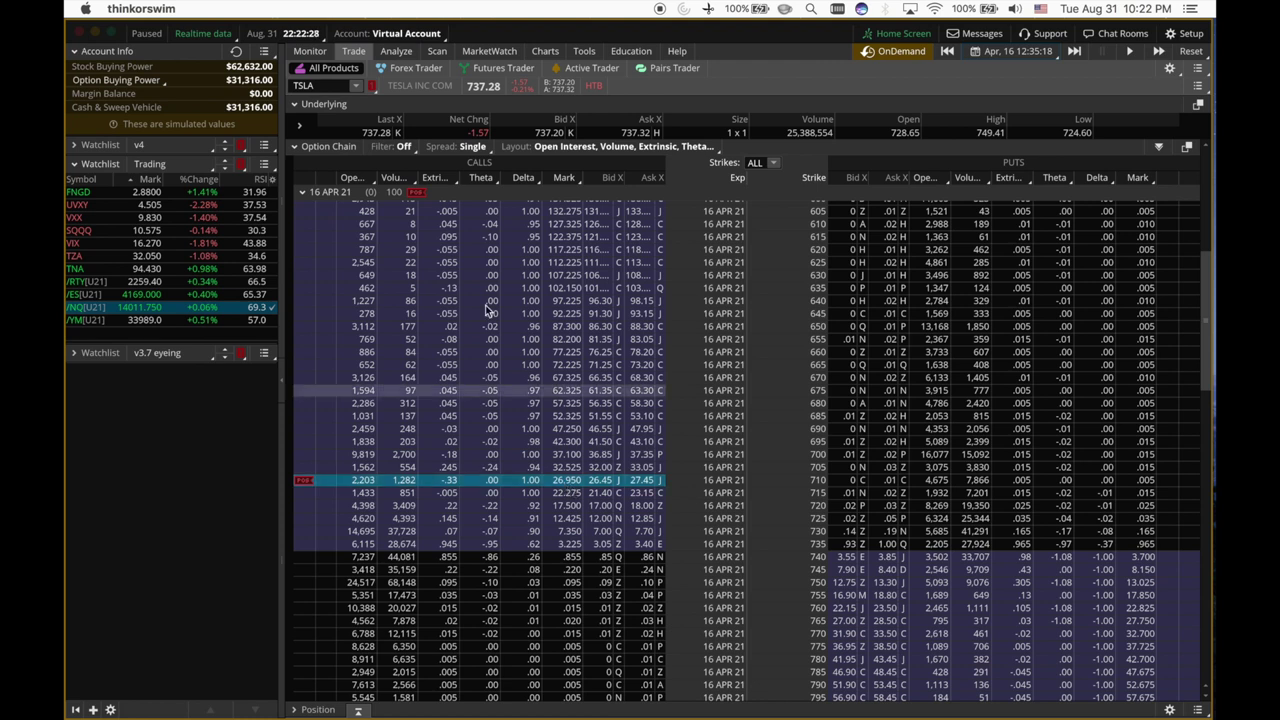
Step: Check the short 710 call in Monitor positions, then bring up the OnDemand date picker
{"action": "left_click", "coordinate": [320, 51]}
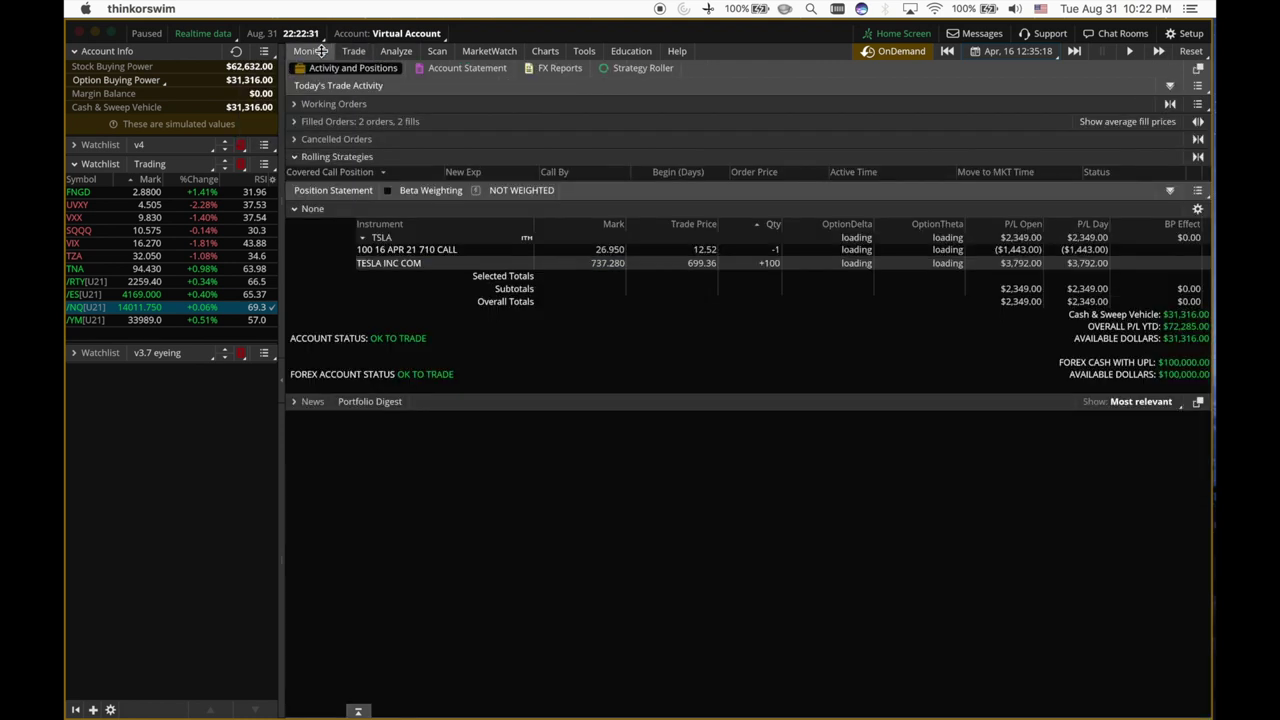
{"action": "left_click", "coordinate": [454, 249]}
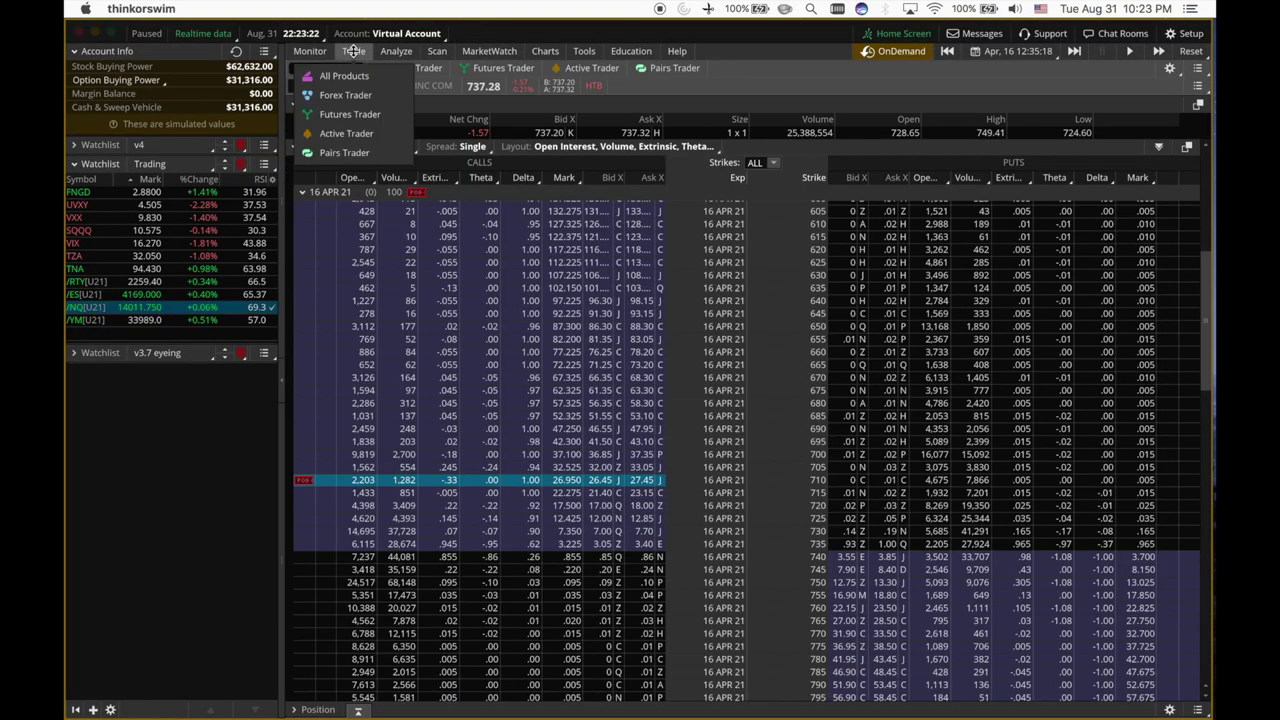
{"action": "left_click", "coordinate": [1005, 51]}
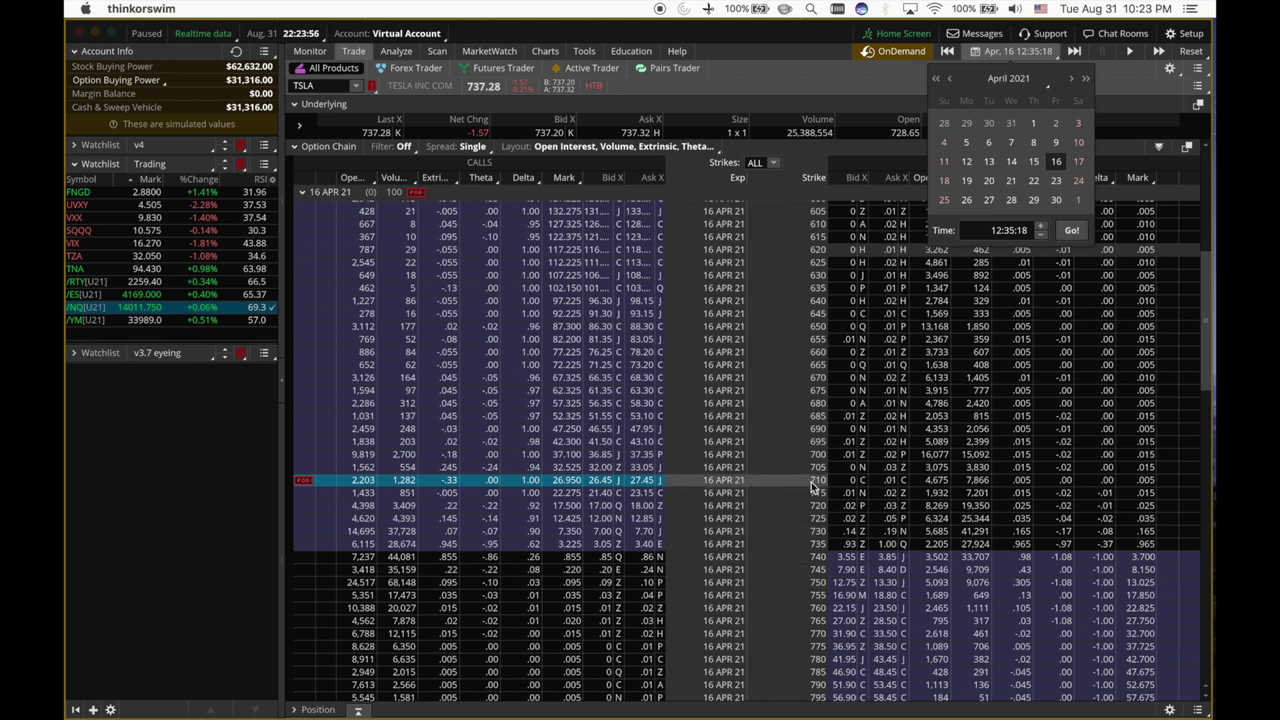
Step: Review the trades behind the TSLA stock position, dismissing the OnDemand date picker unchanged
{"action": "left_click", "coordinate": [316, 51]}
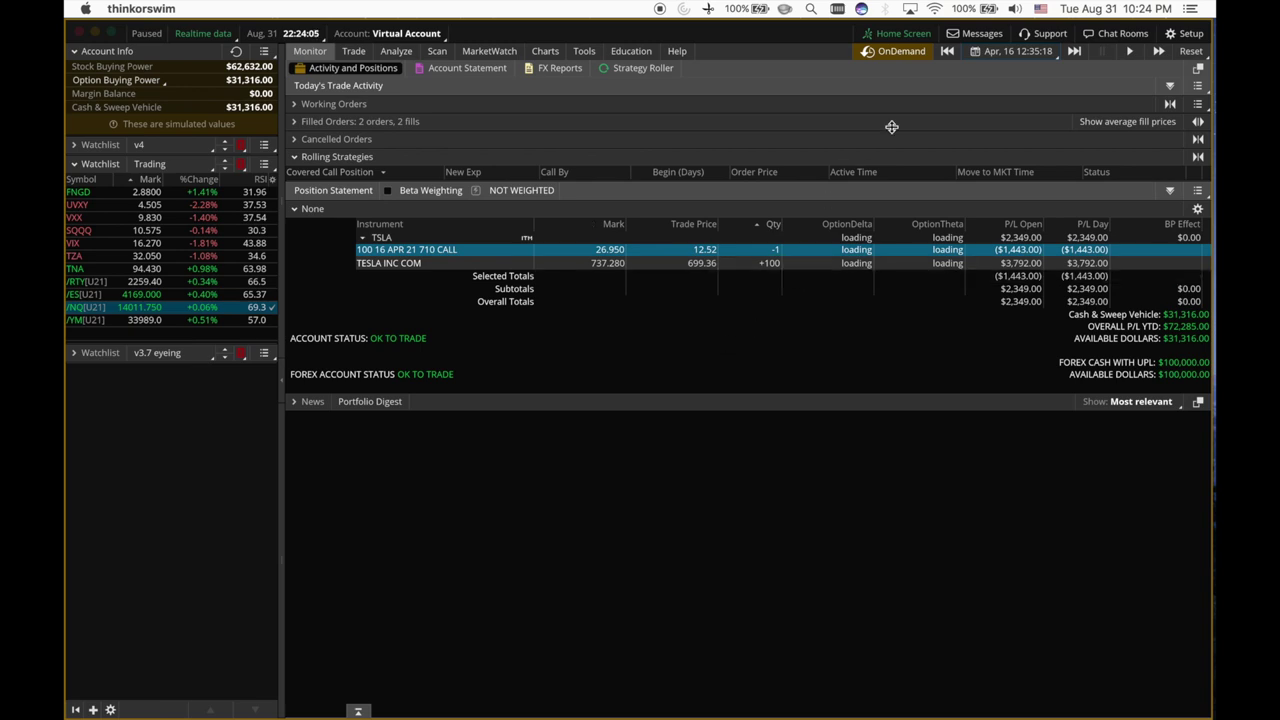
{"action": "left_click", "coordinate": [1036, 54]}
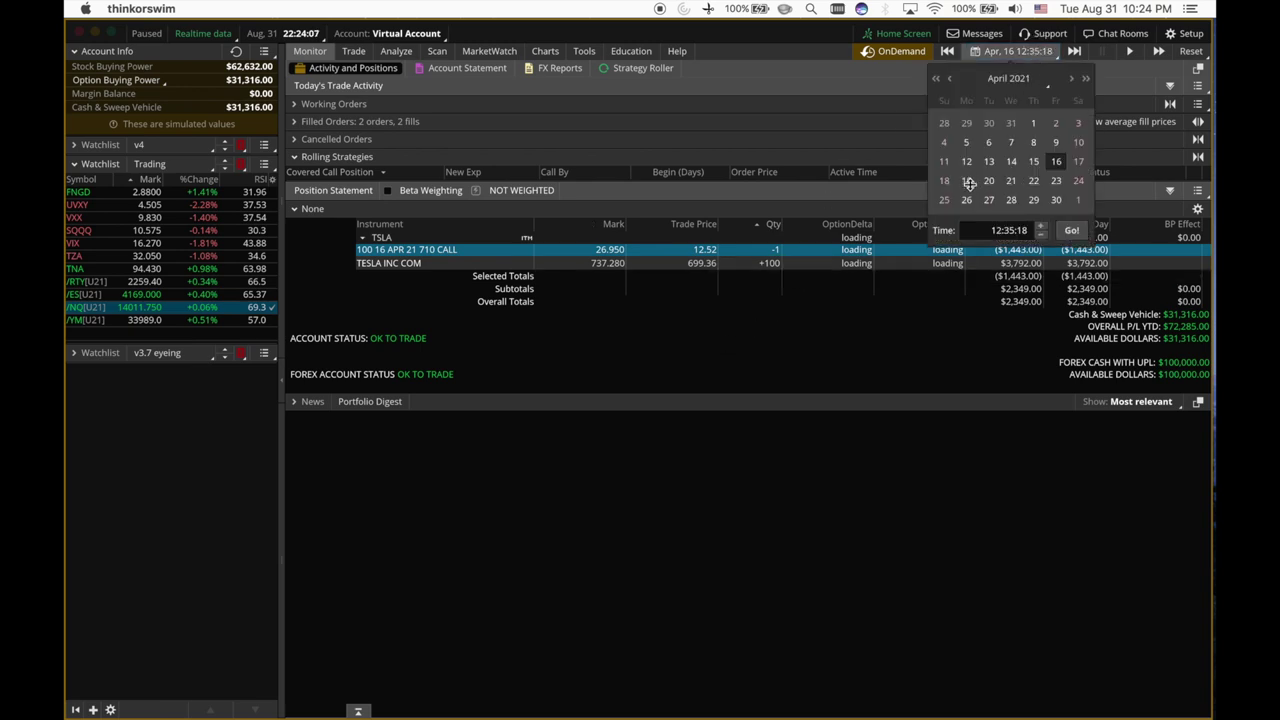
{"action": "left_click", "coordinate": [771, 264]}
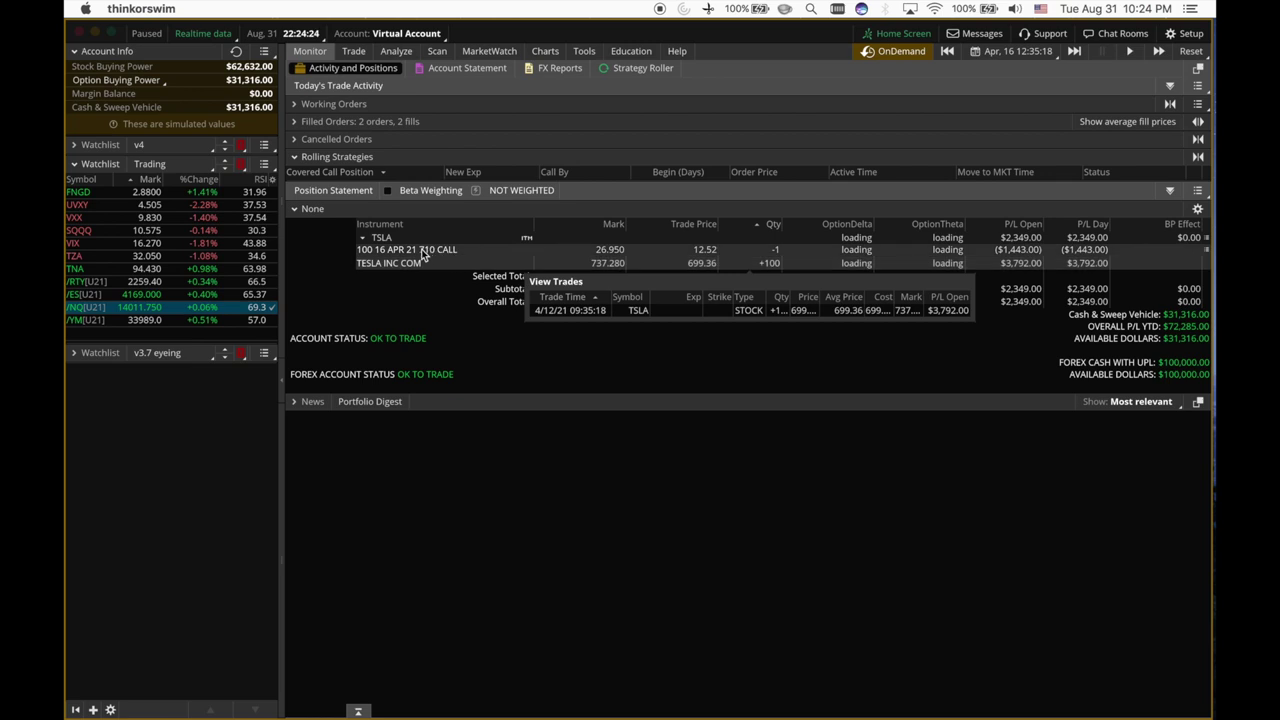
{"action": "left_click", "coordinate": [1020, 52]}
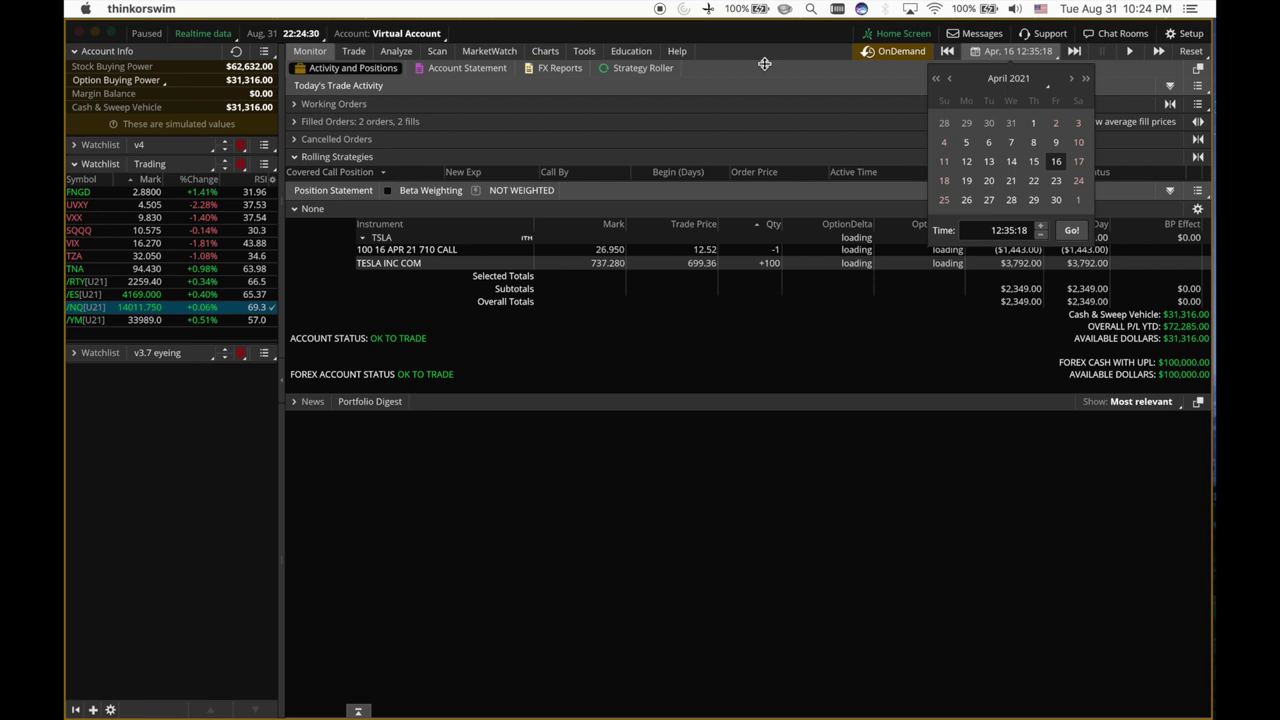
{"action": "left_click", "coordinate": [751, 333]}
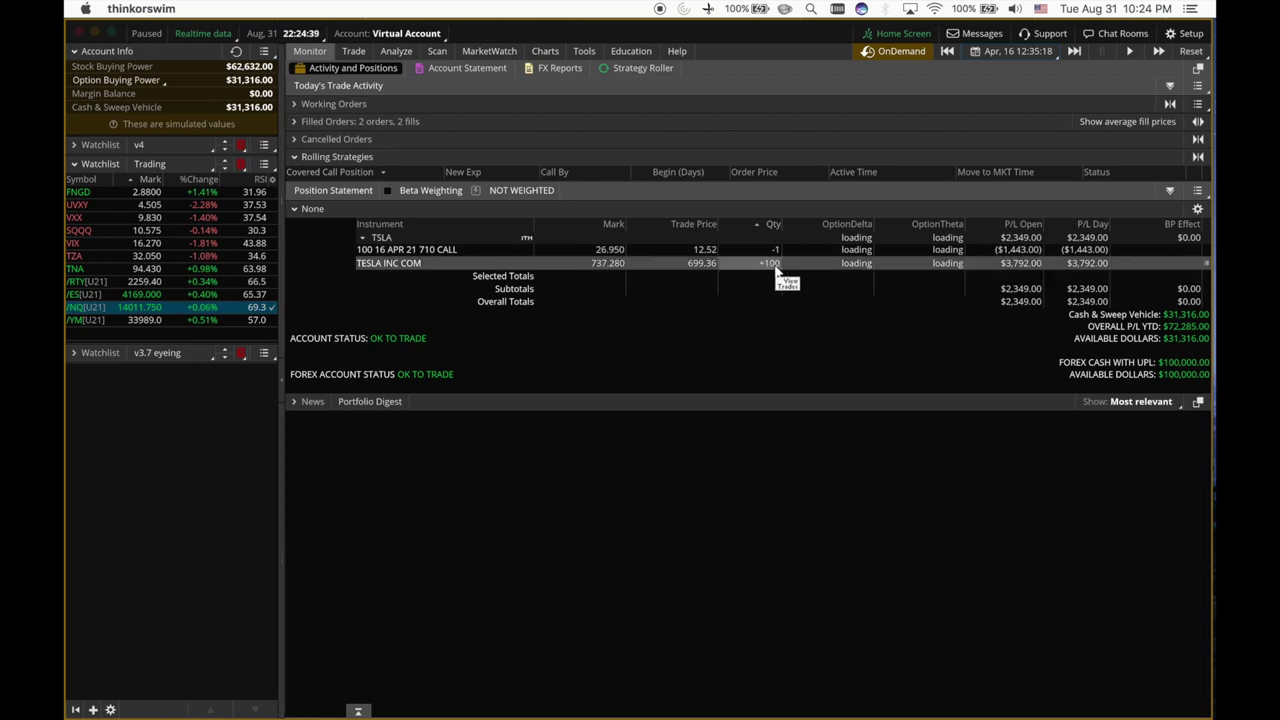
Step: Recheck the TSLA option chain, then bring up actions for the short 710 call showing a $1,443 loss
{"action": "left_click", "coordinate": [358, 53]}
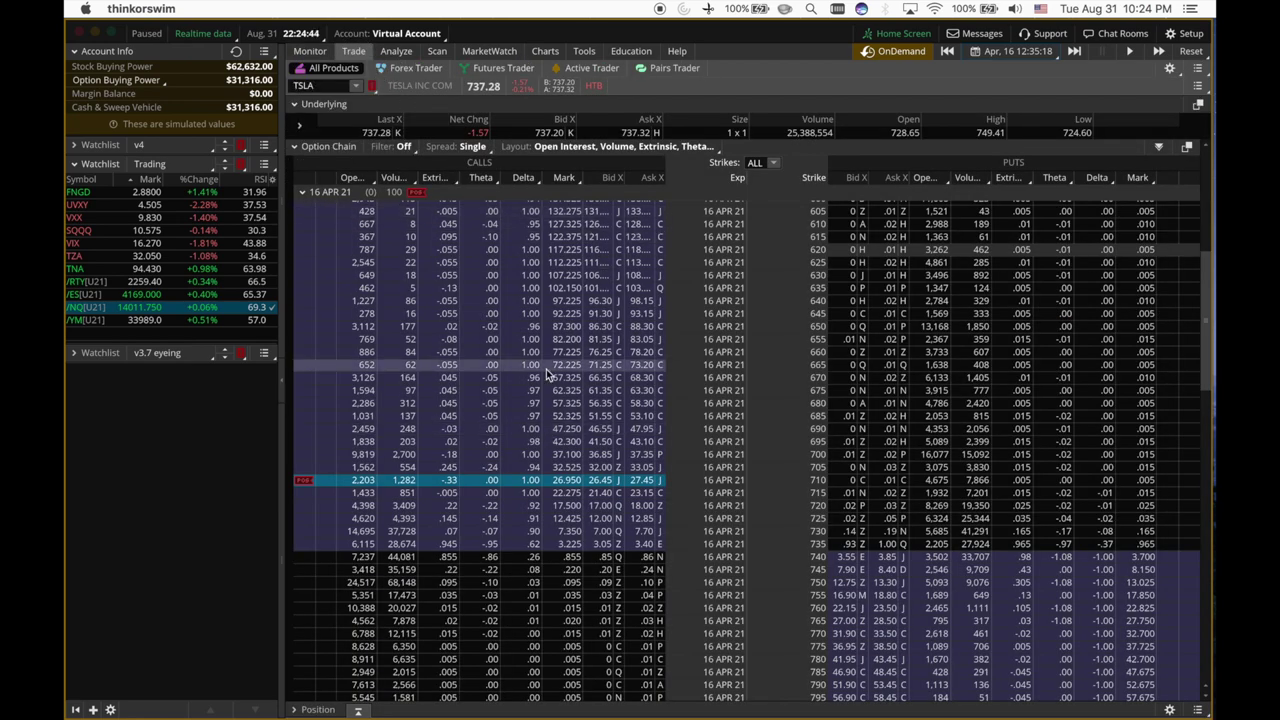
{"action": "scroll", "coordinate": [546, 369], "scroll_direction": "down", "scroll_amount": 5}
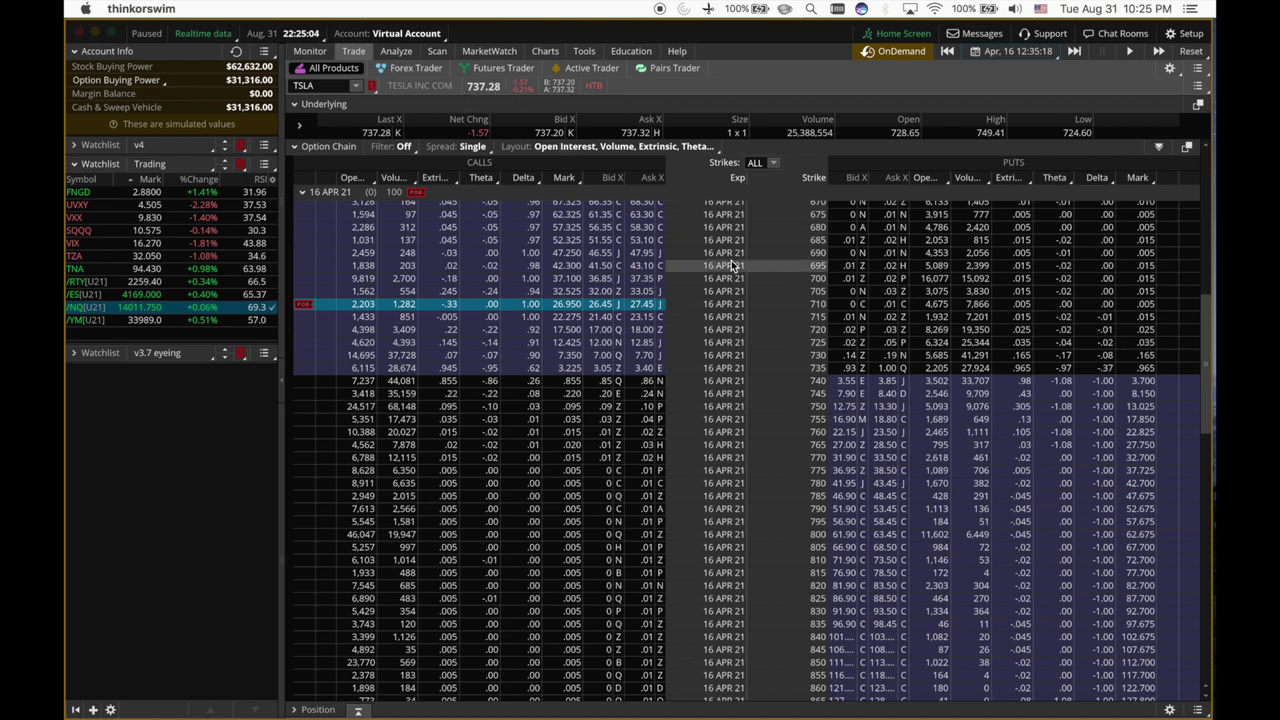
{"action": "left_click", "coordinate": [312, 52]}
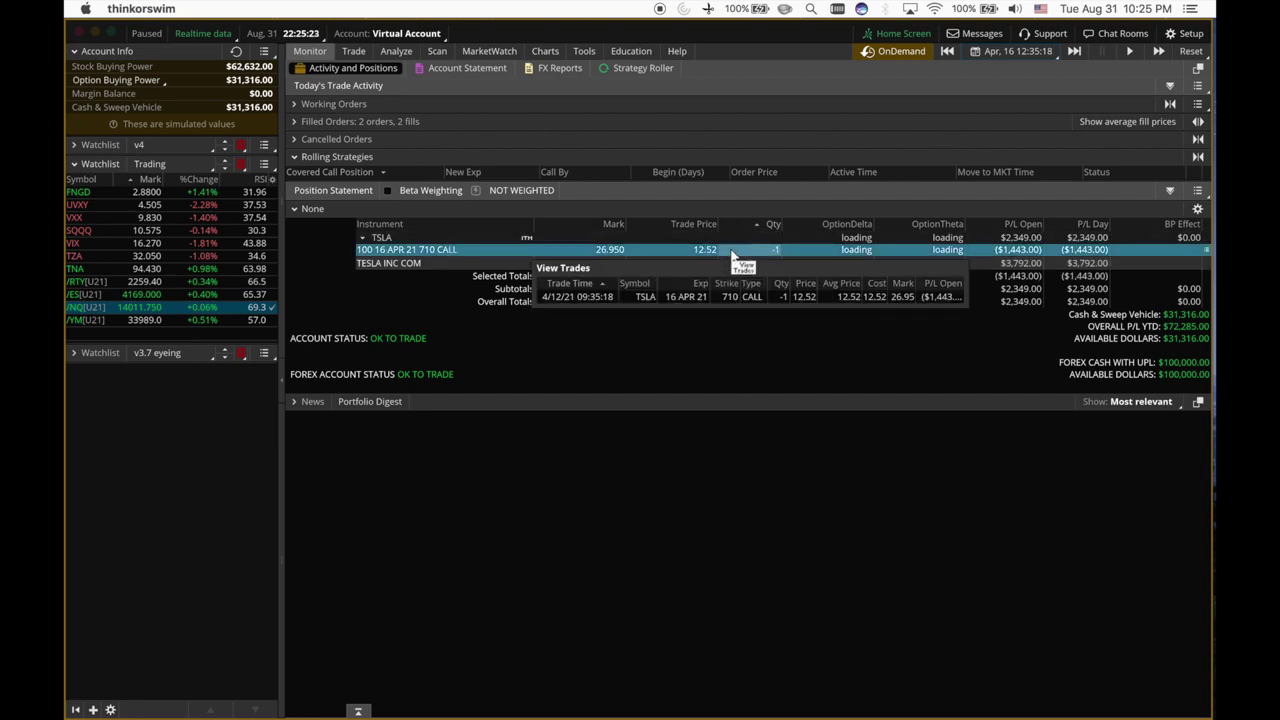
{"action": "right_click", "coordinate": [733, 257]}
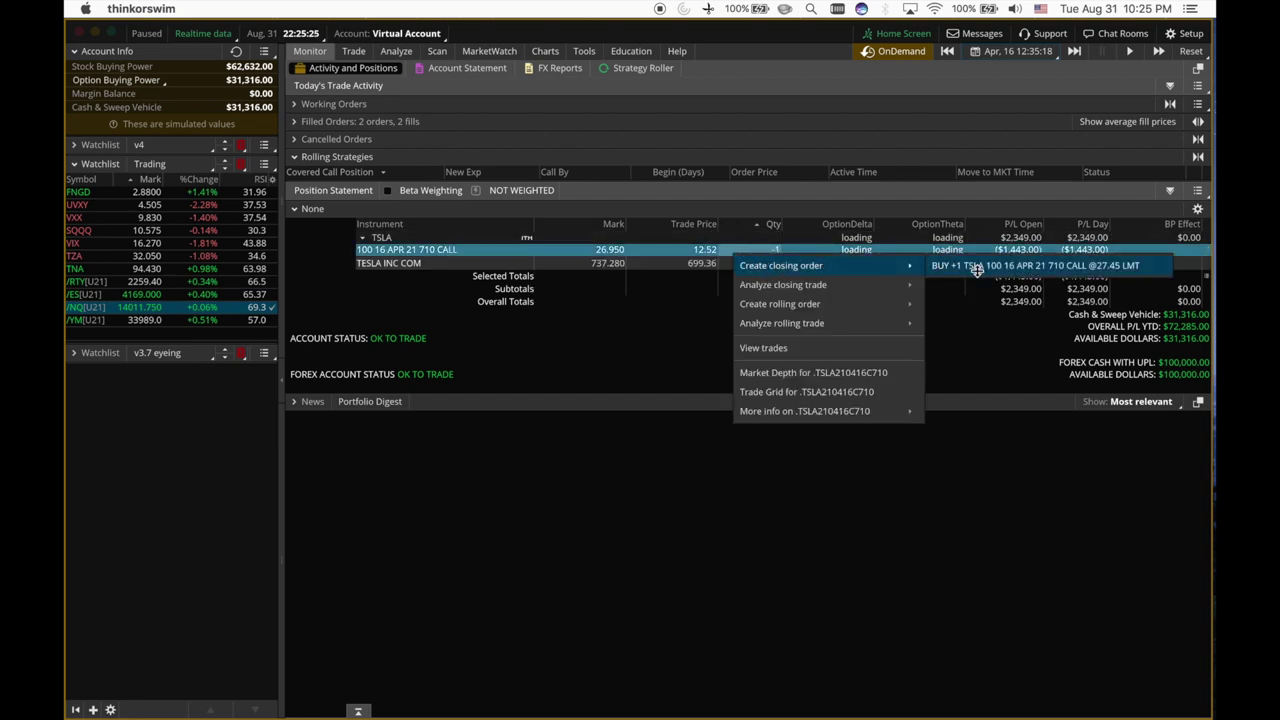
Step: Buy to close the short TSLA 710 call at a 27.45 limit, leaving the 100 shares
{"action": "left_click", "coordinate": [962, 266]}
{"action": "left_click", "coordinate": [1157, 603]}
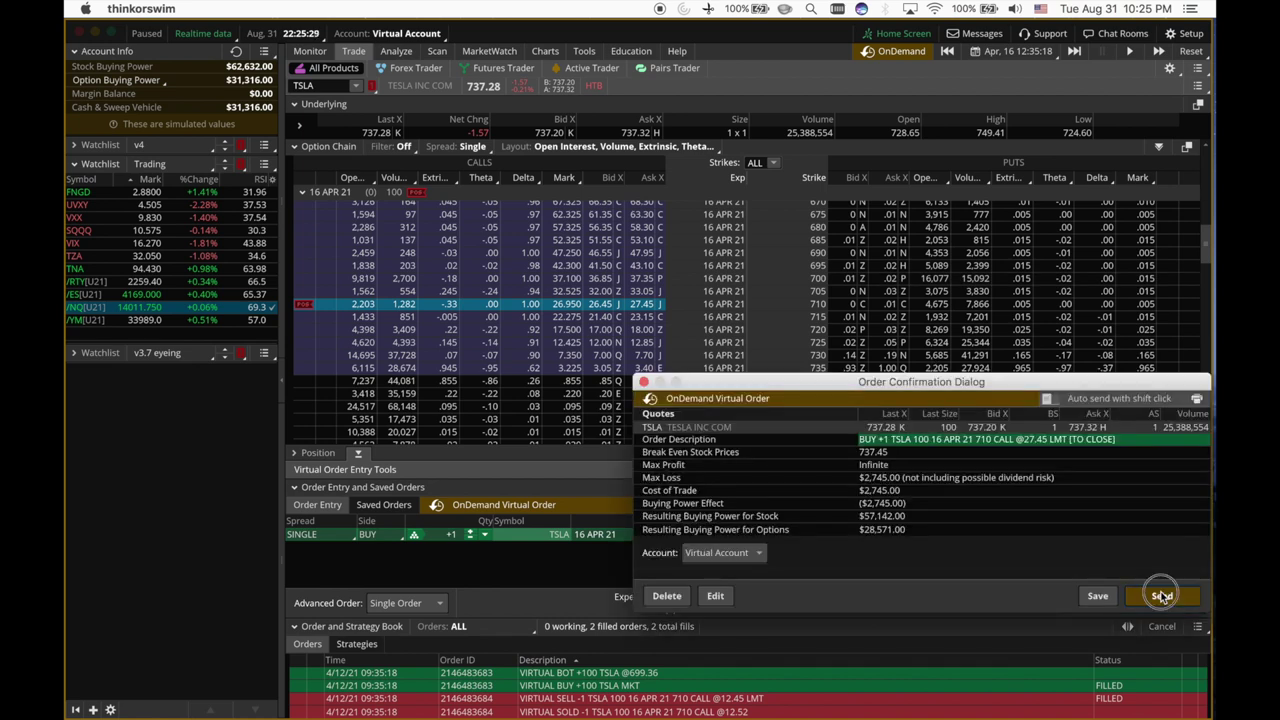
{"action": "left_click", "coordinate": [1160, 595]}
{"action": "left_click", "coordinate": [322, 51]}
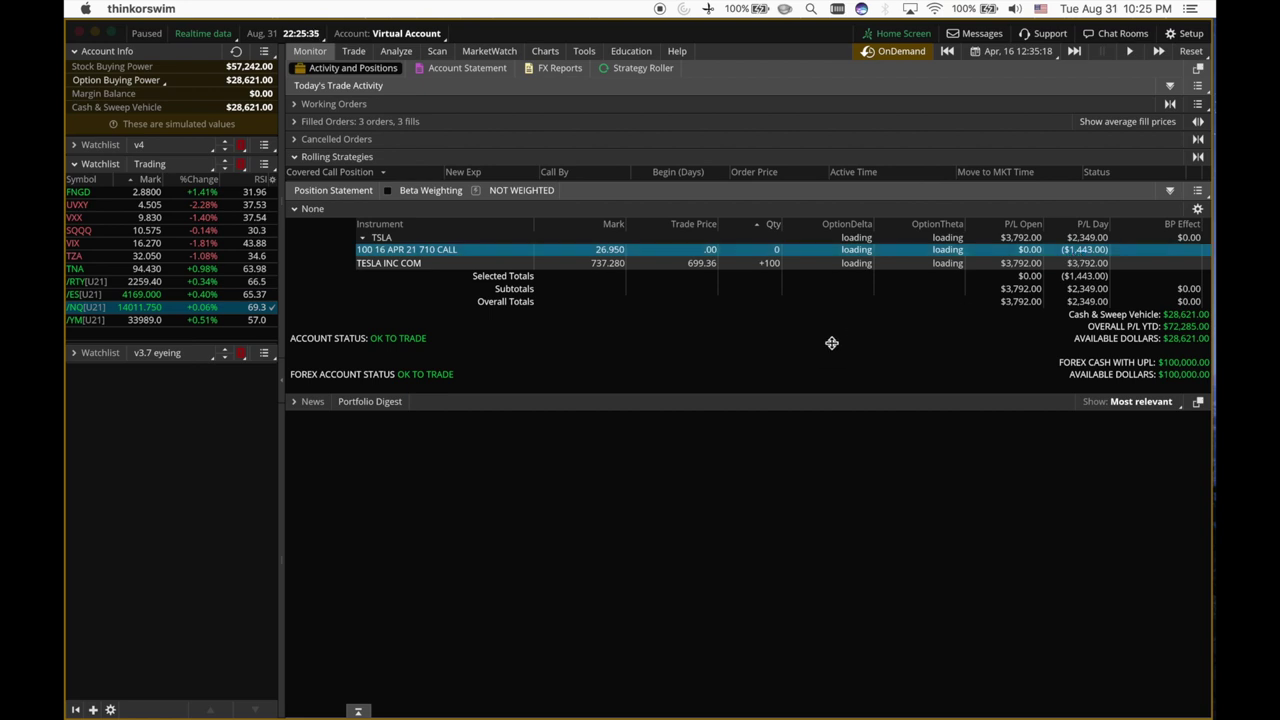
{"action": "left_click", "coordinate": [770, 265]}
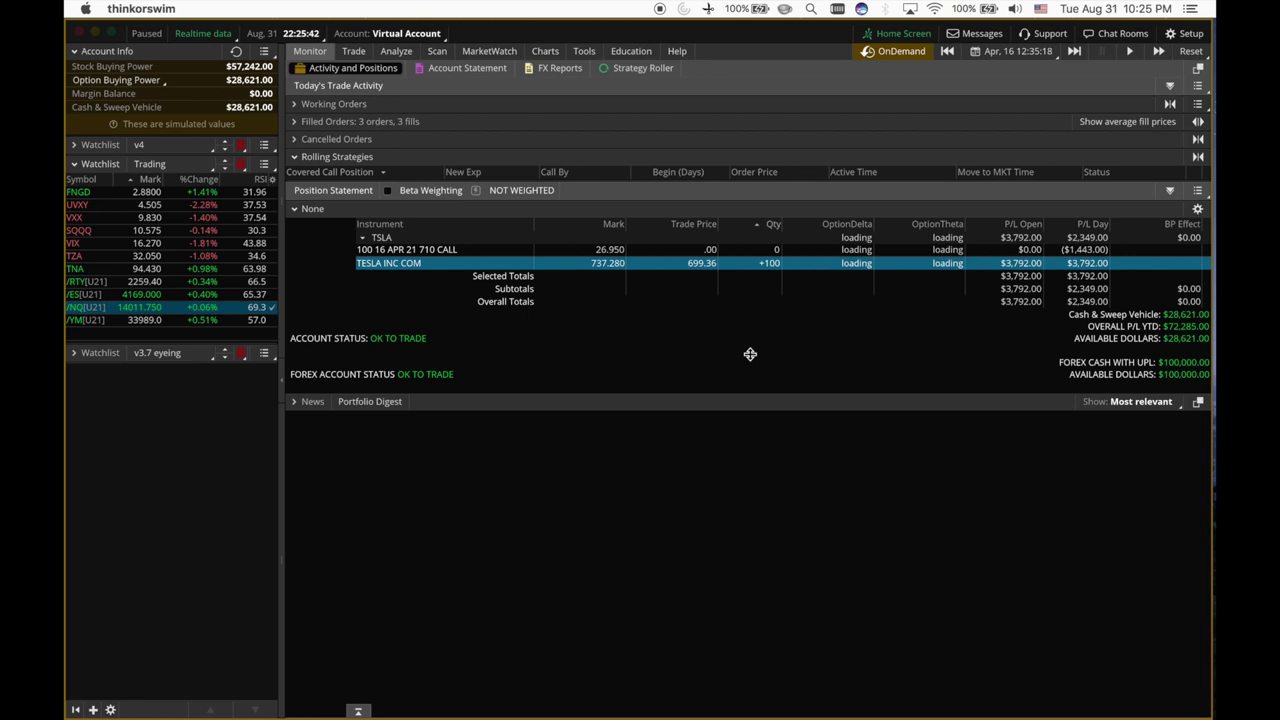
Step: Bring up the TSLA option chain on Trade
{"action": "left_click", "coordinate": [353, 51]}
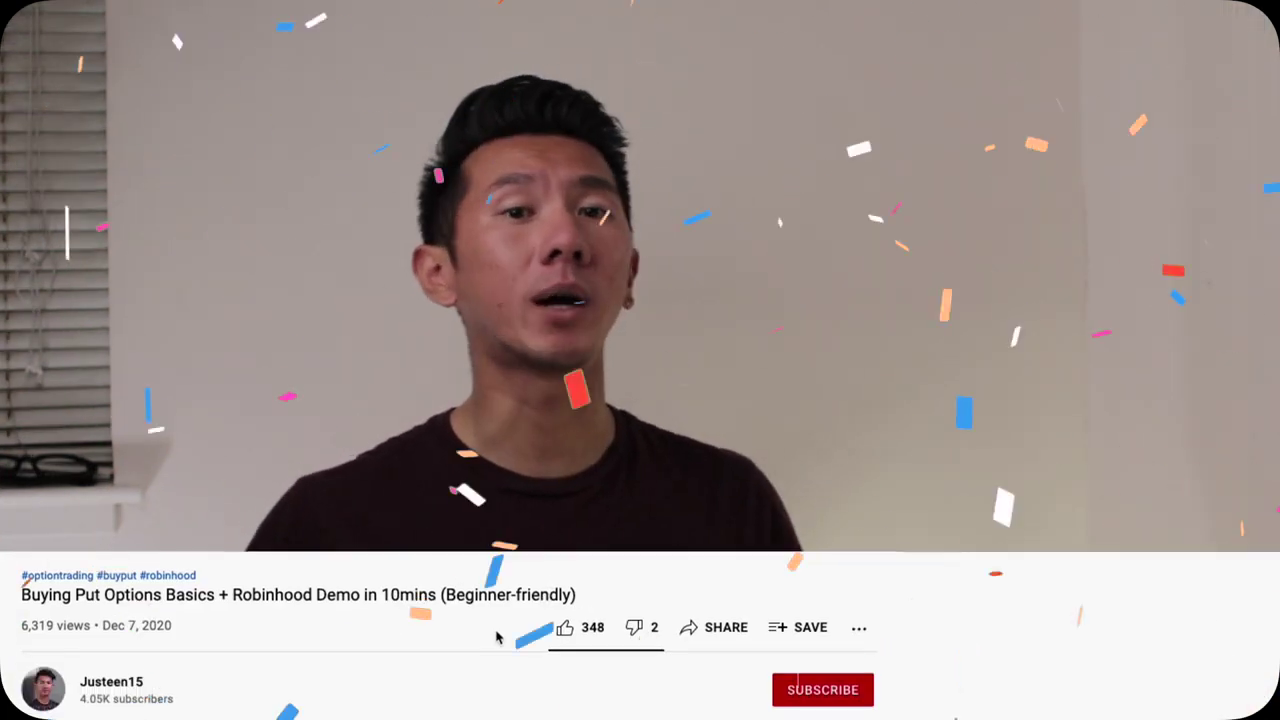
Step: Like the put options video and set the channel's notification bell to All
{"action": "left_click", "coordinate": [563, 627]}
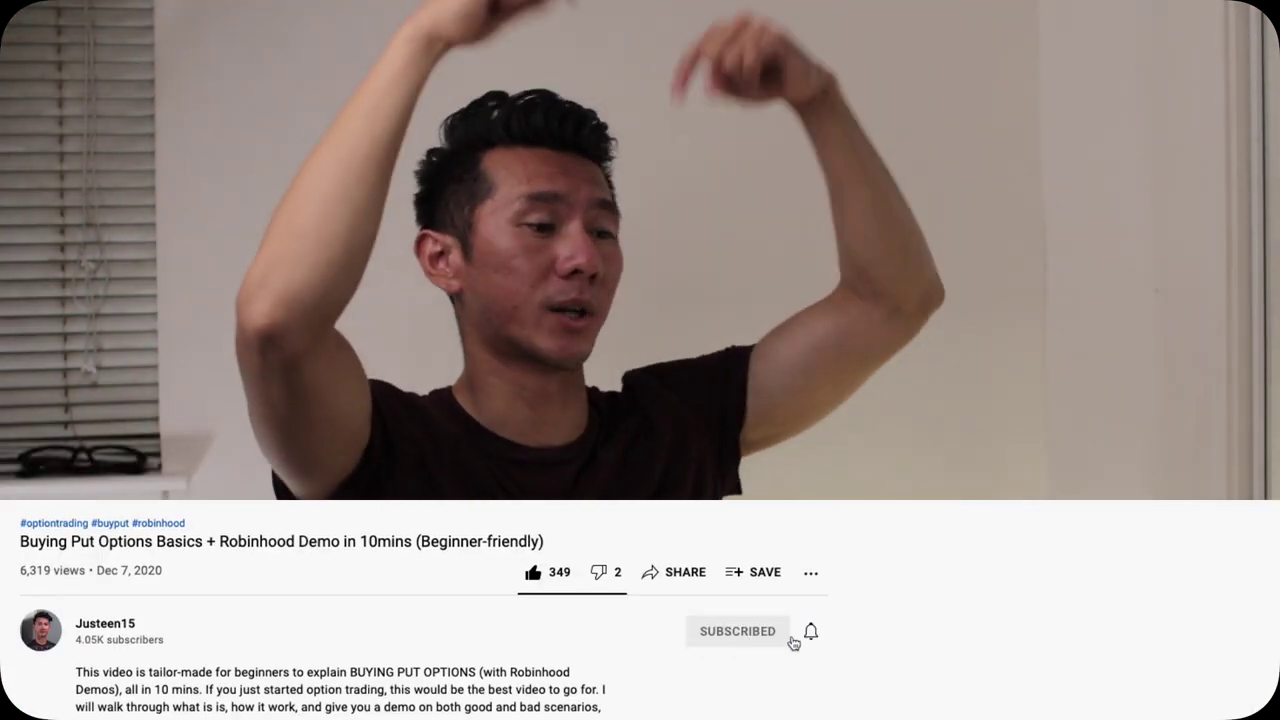
{"action": "left_click", "coordinate": [809, 632]}
{"action": "left_click", "coordinate": [791, 670]}
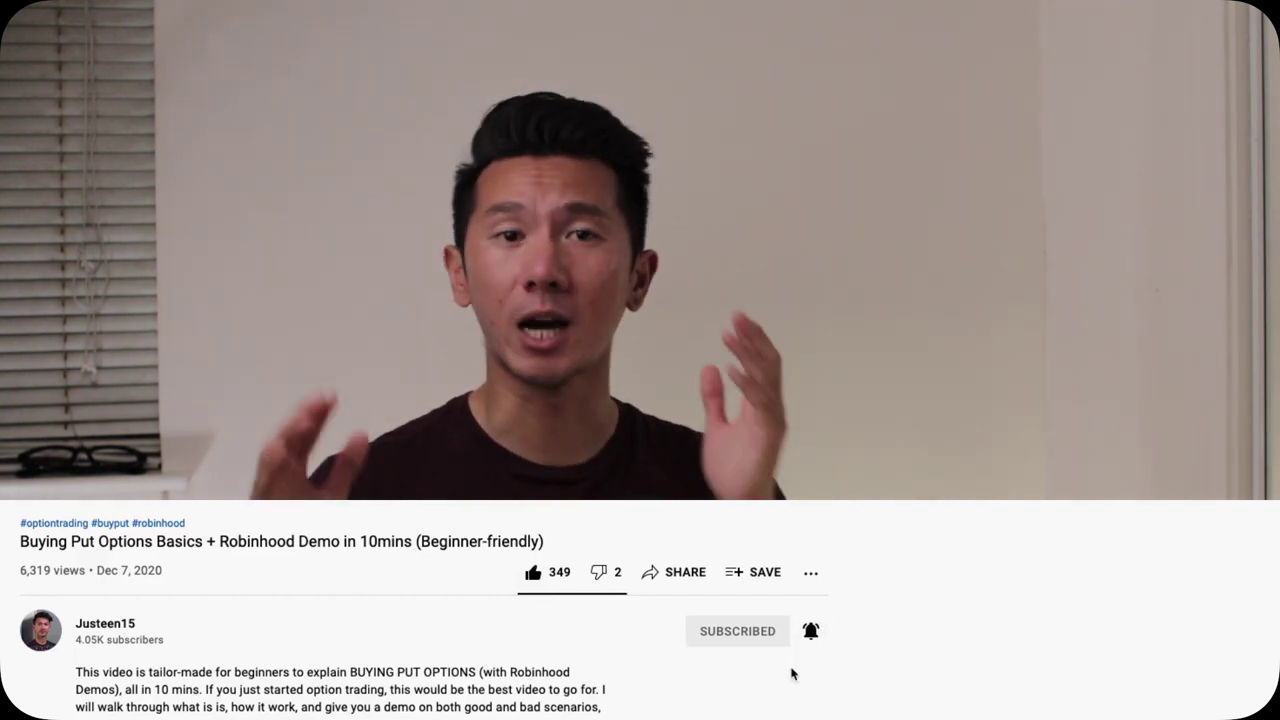